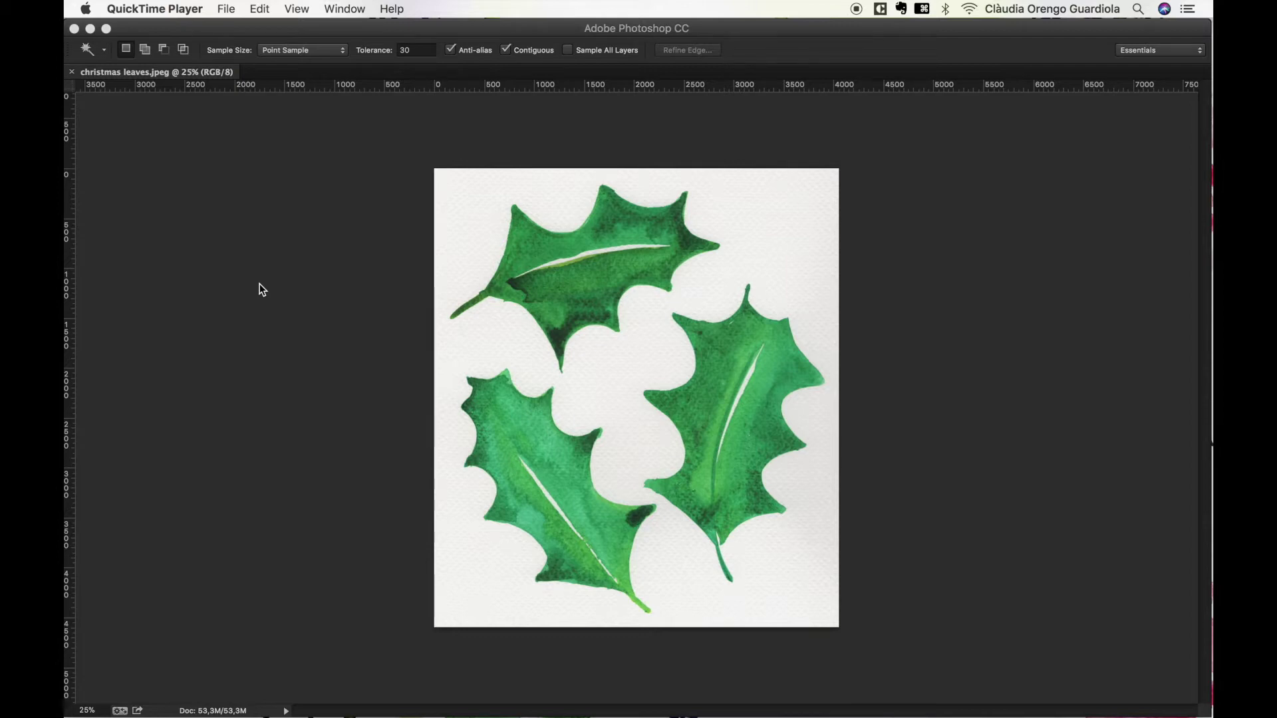
# - Make Photoshop the active application with christmas leaves.jpeg open for editing
pyautogui.click(313, 308)
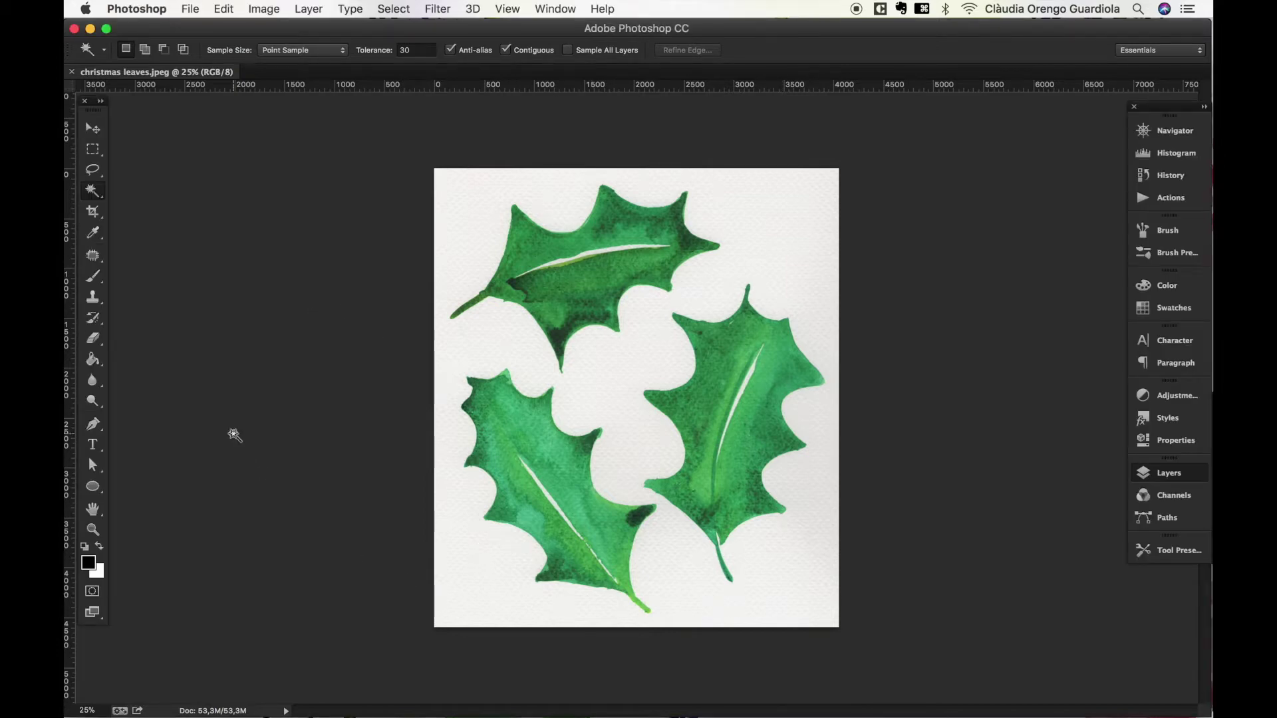
# - Add a Curves 1 adjustment layer above Background and clip it to the painting
pyautogui.click(93, 128)
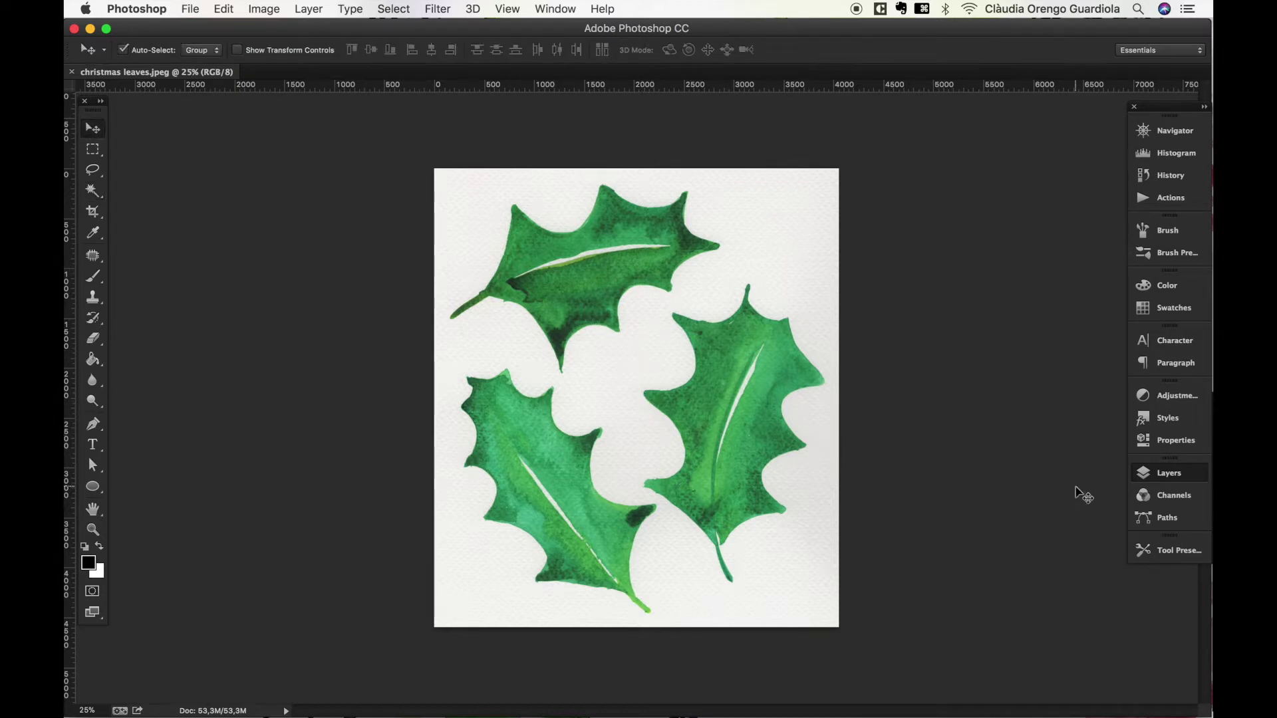
pyautogui.click(1155, 480)
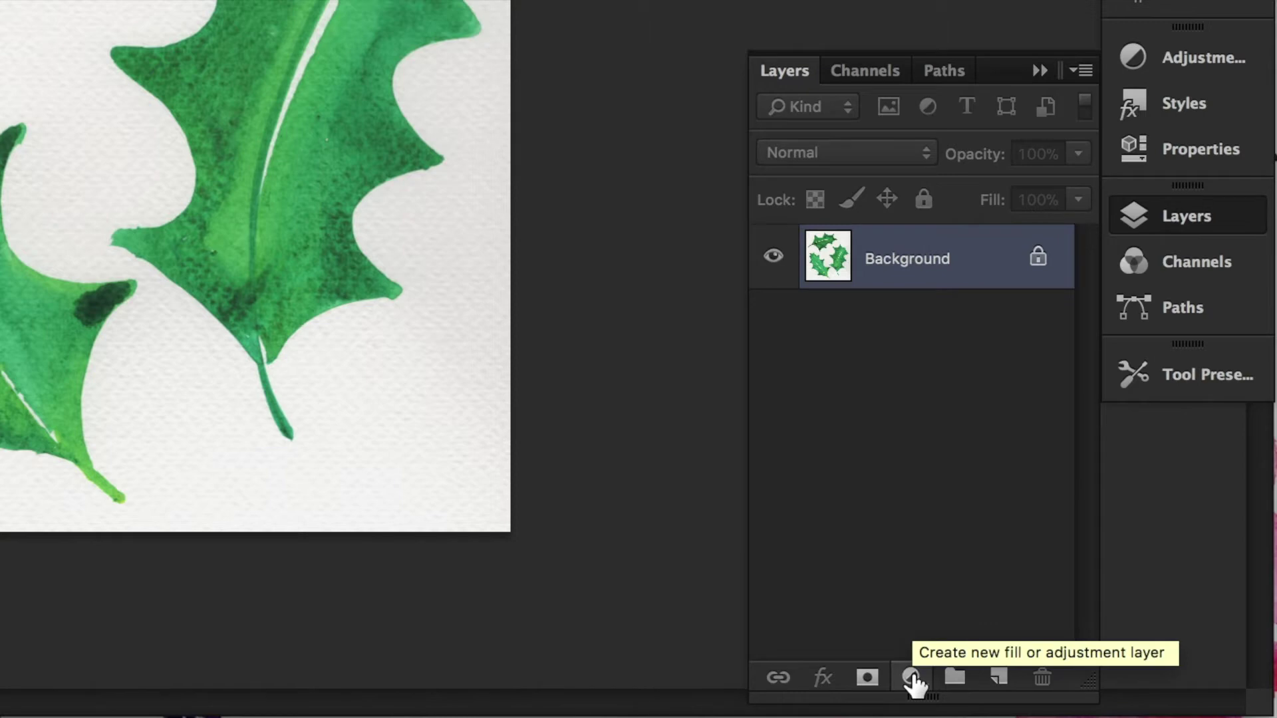
pyautogui.click(911, 677)
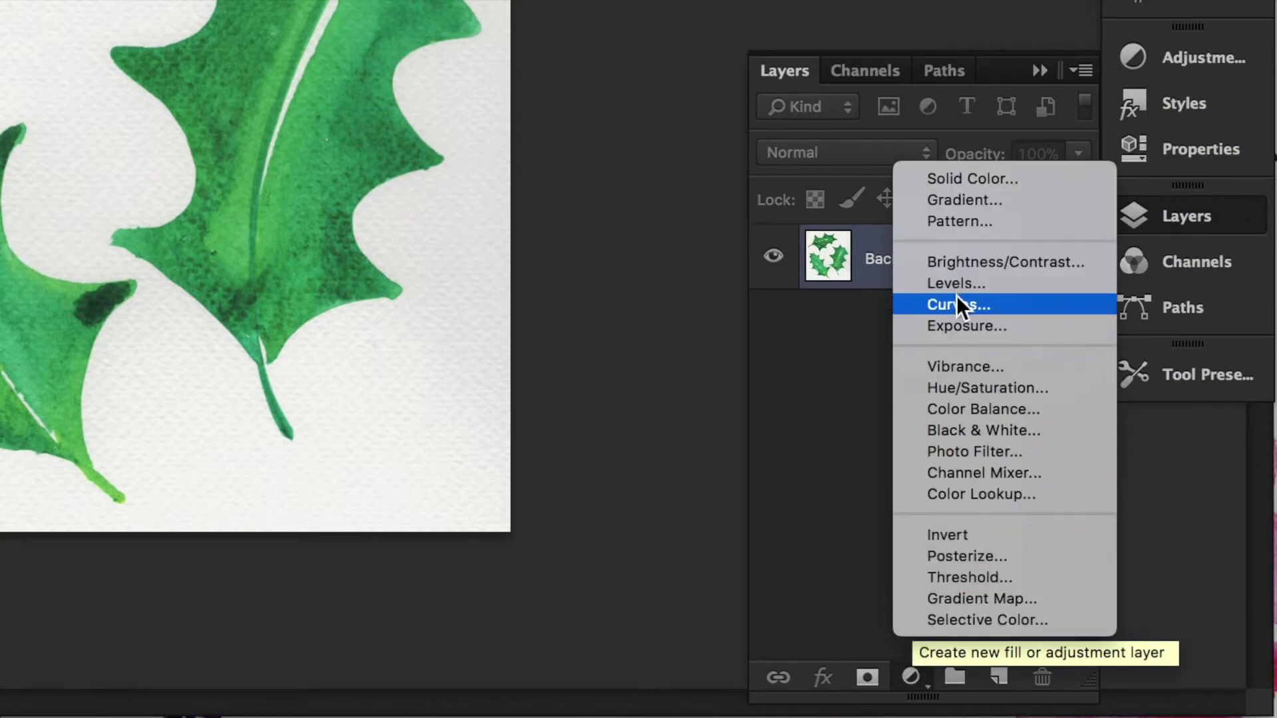
pyautogui.click(972, 304)
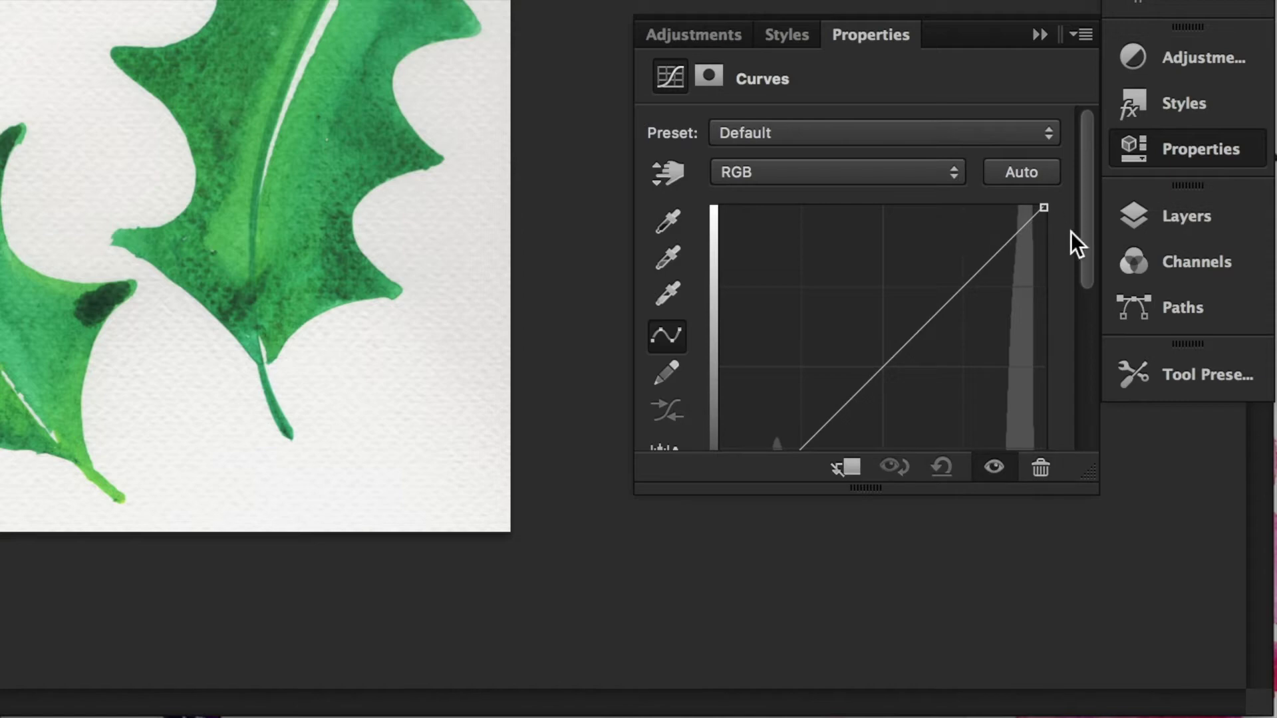
pyautogui.click(1159, 218)
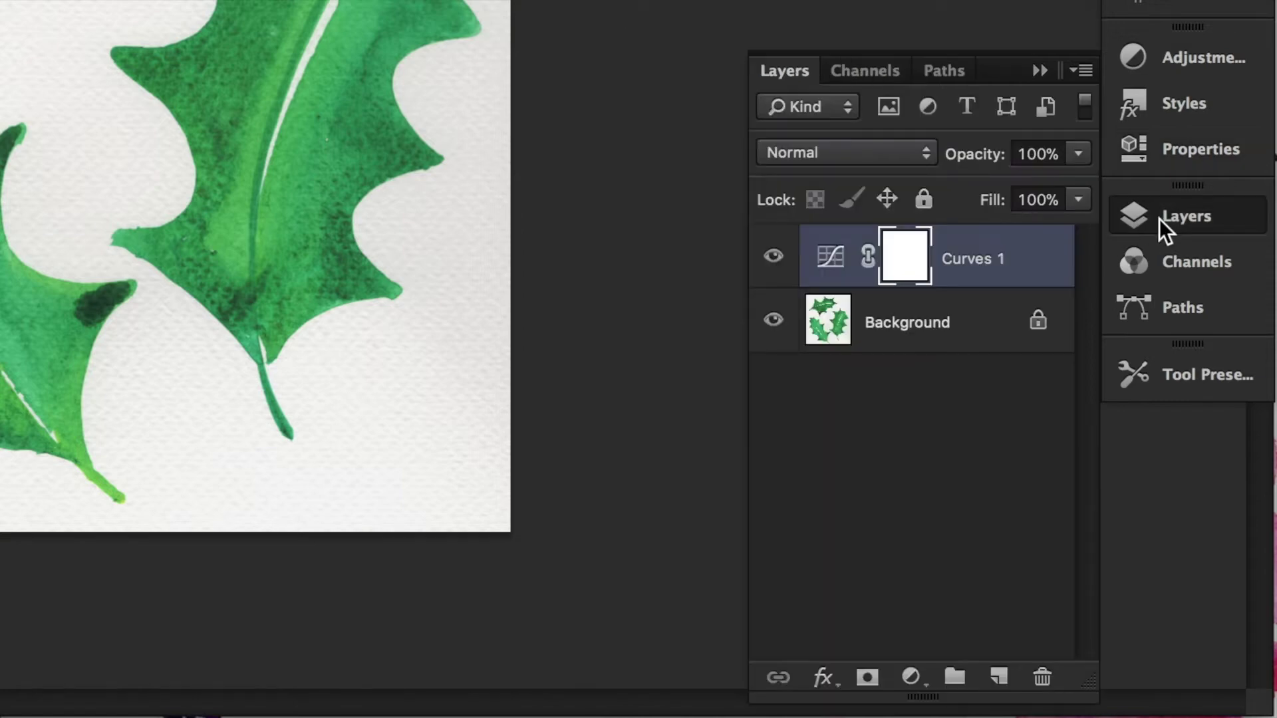
pyautogui.keyDown('alt'); pyautogui.click(832, 285); pyautogui.keyUp('alt')
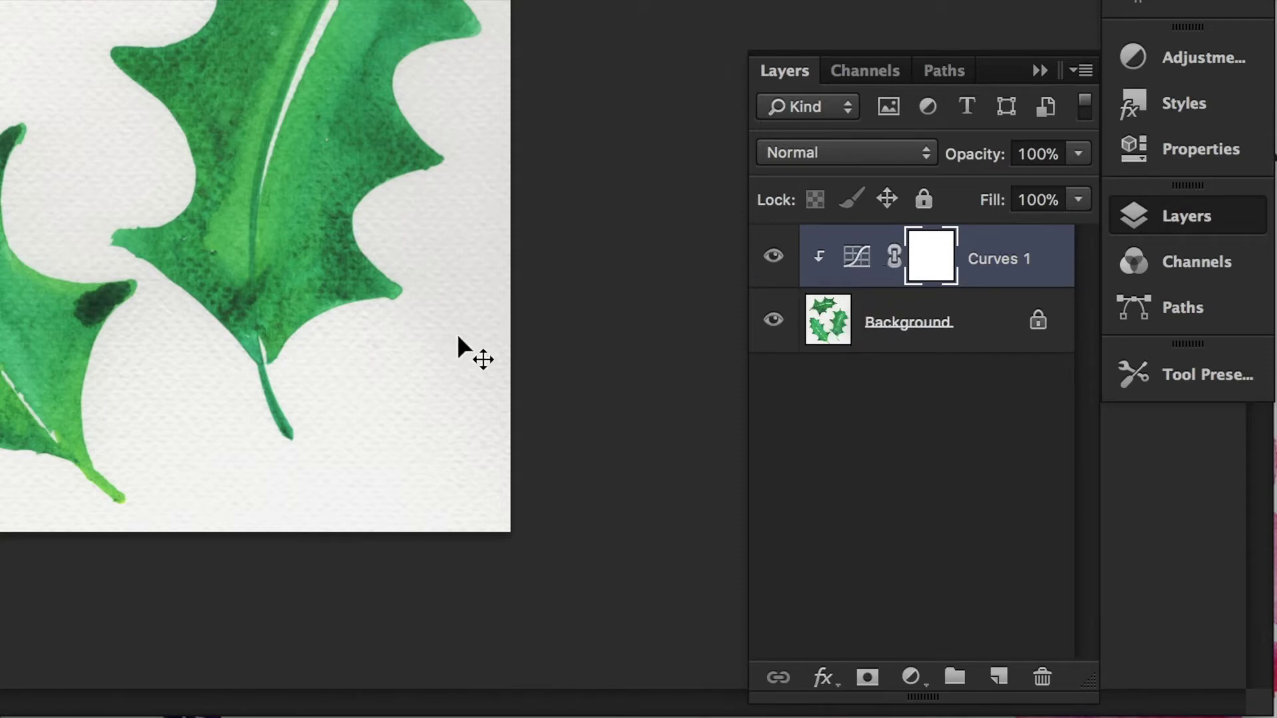
# - Set the Curves 1 adjustment's blend mode to Soft Light to deepen the green leaves
pyautogui.click(862, 272)
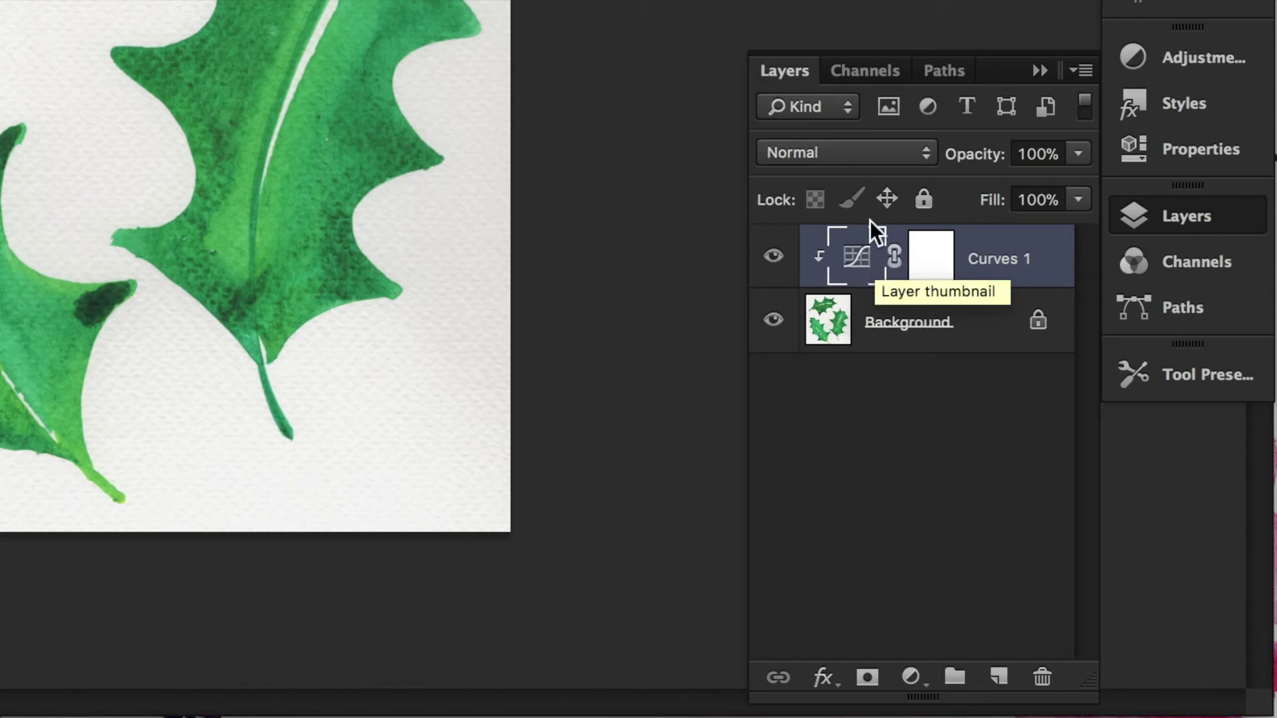
pyautogui.click(828, 161)
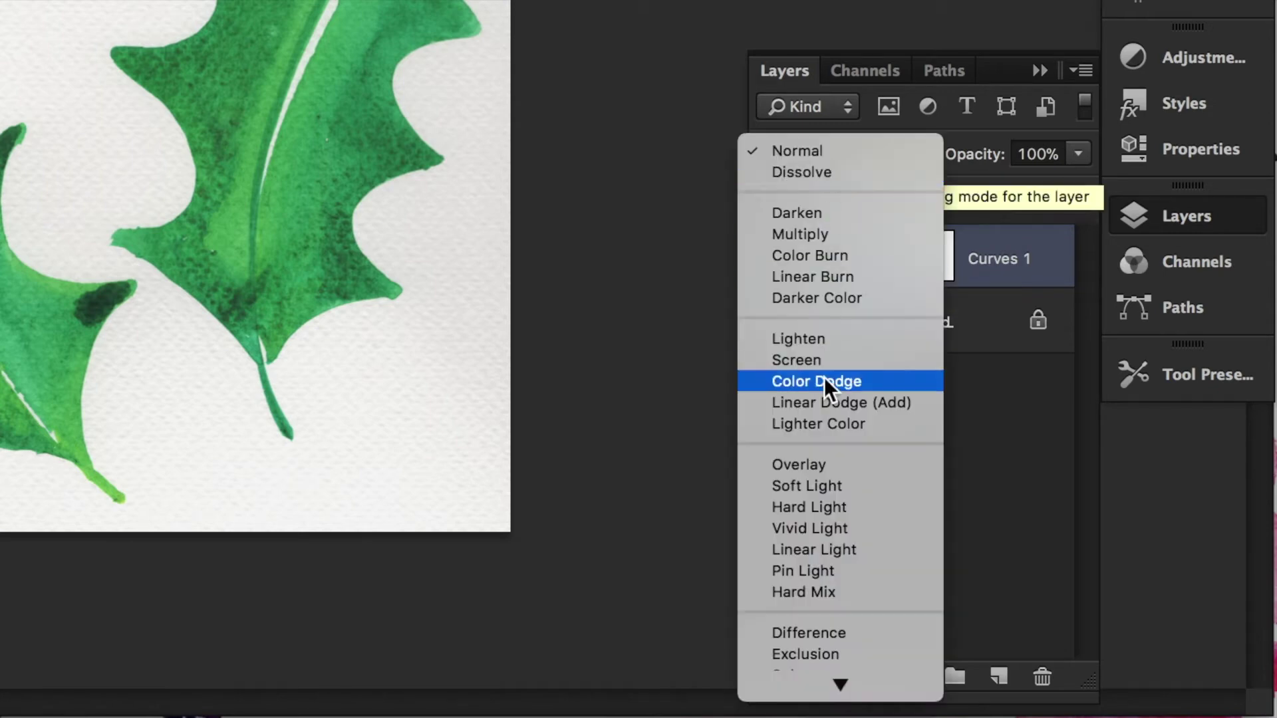
pyautogui.click(820, 486)
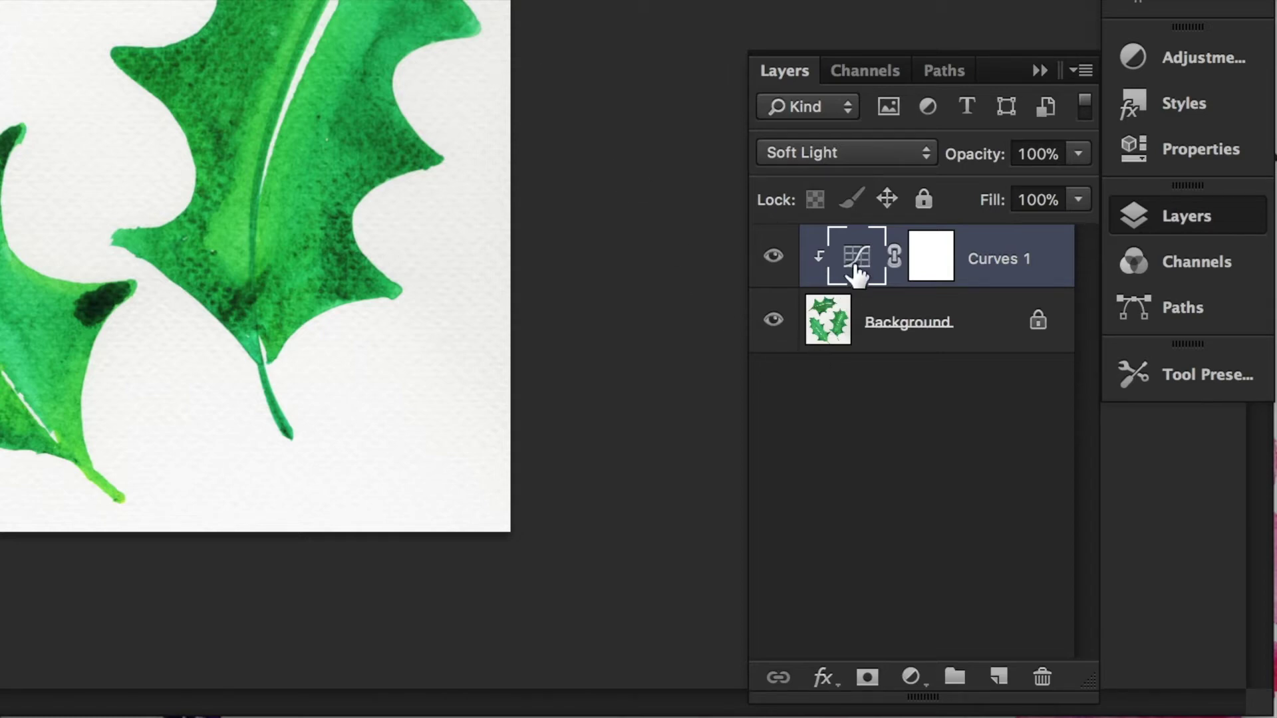
pyautogui.click(920, 673)
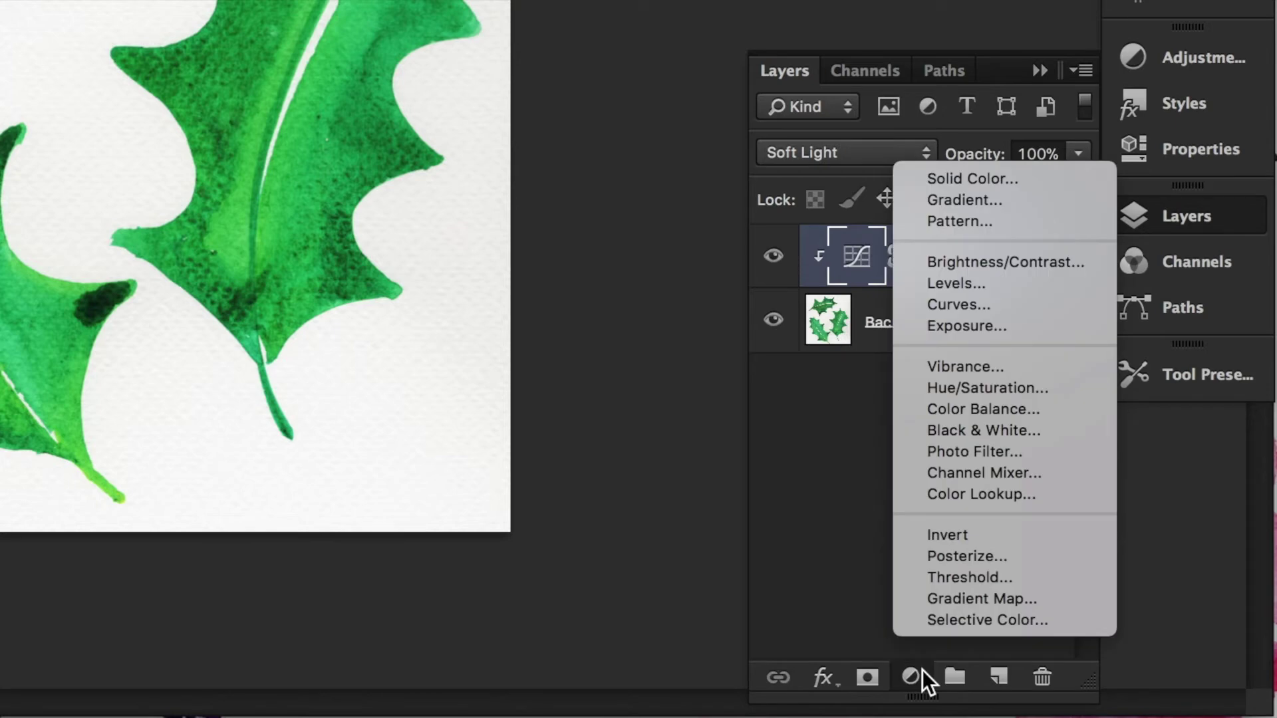
# - Add a Levels 1 adjustment layer and set its blend mode to Soft Light
pyautogui.click(962, 285)
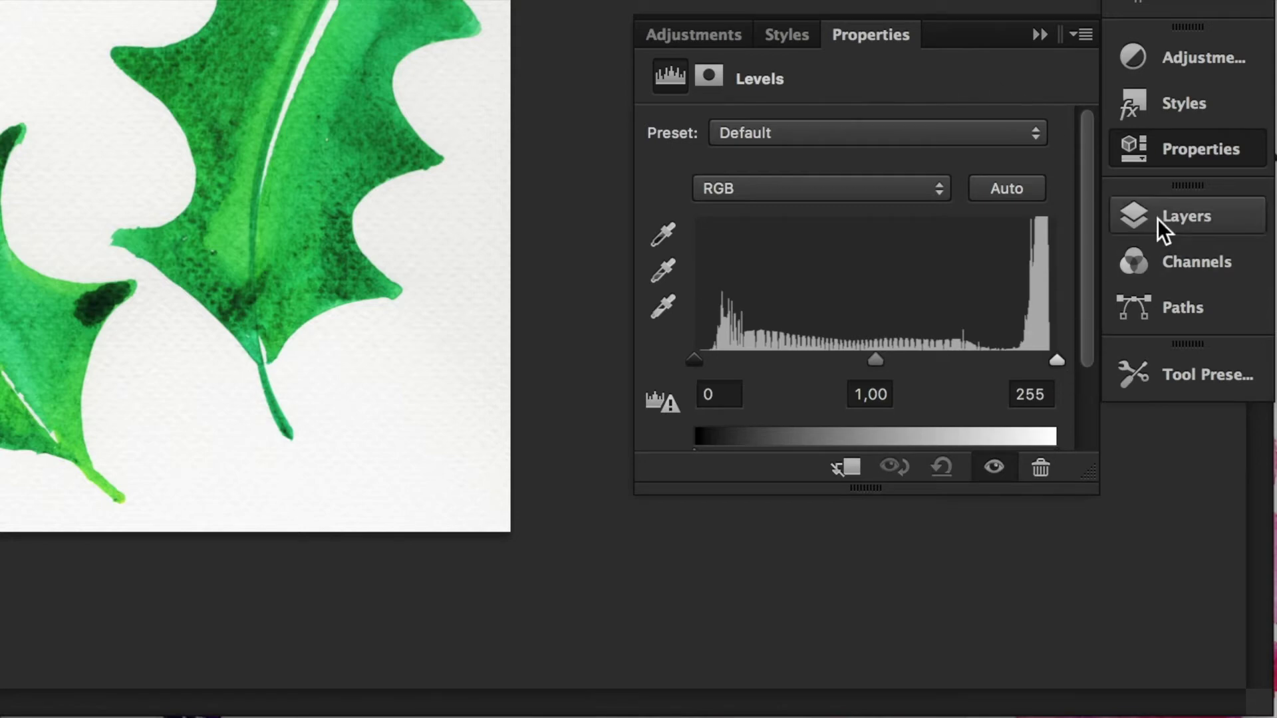
pyautogui.click(1157, 219)
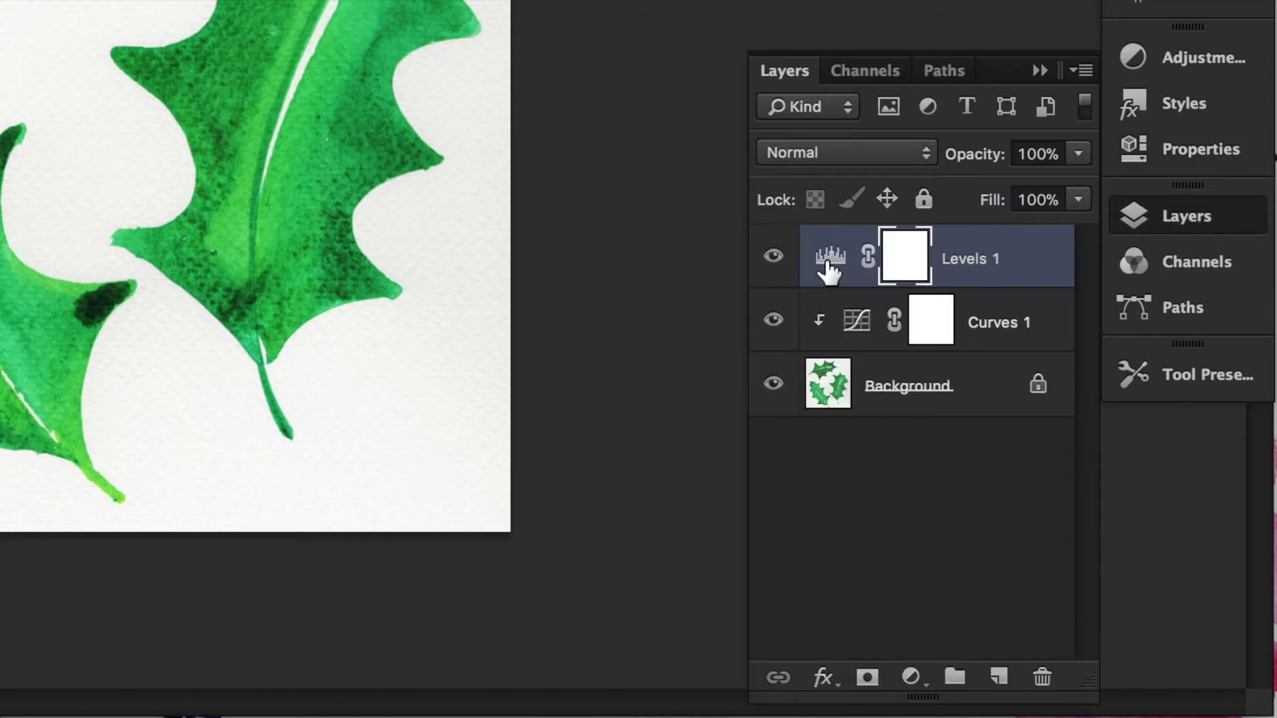
pyautogui.click(844, 152)
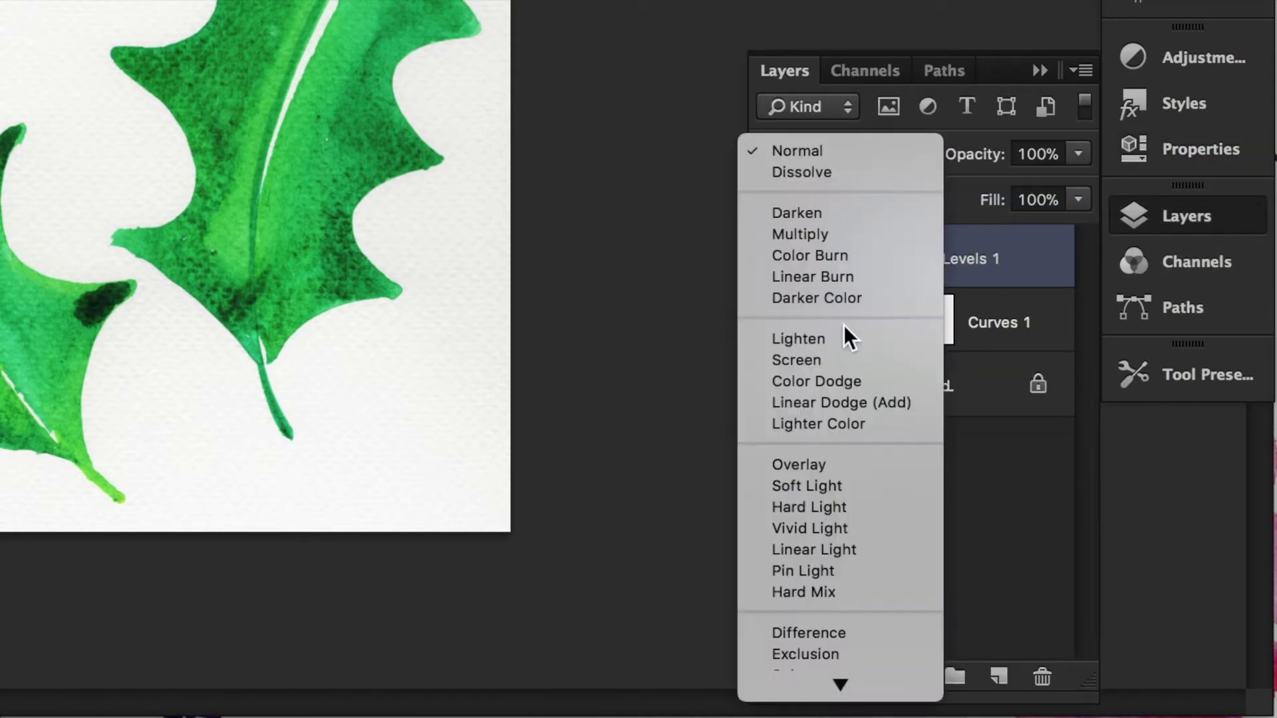
pyautogui.click(844, 481)
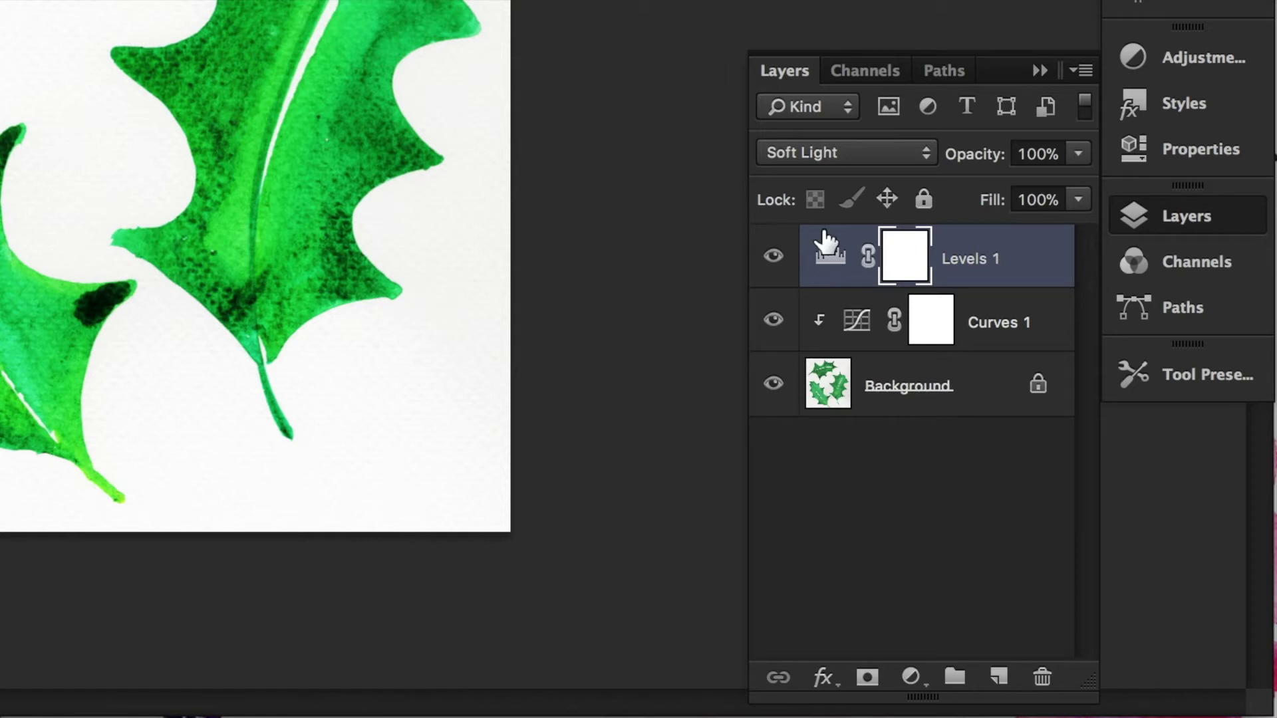
# - Lower the Levels 1 opacity to 34%, then deselect the layer
pyautogui.click(835, 254)
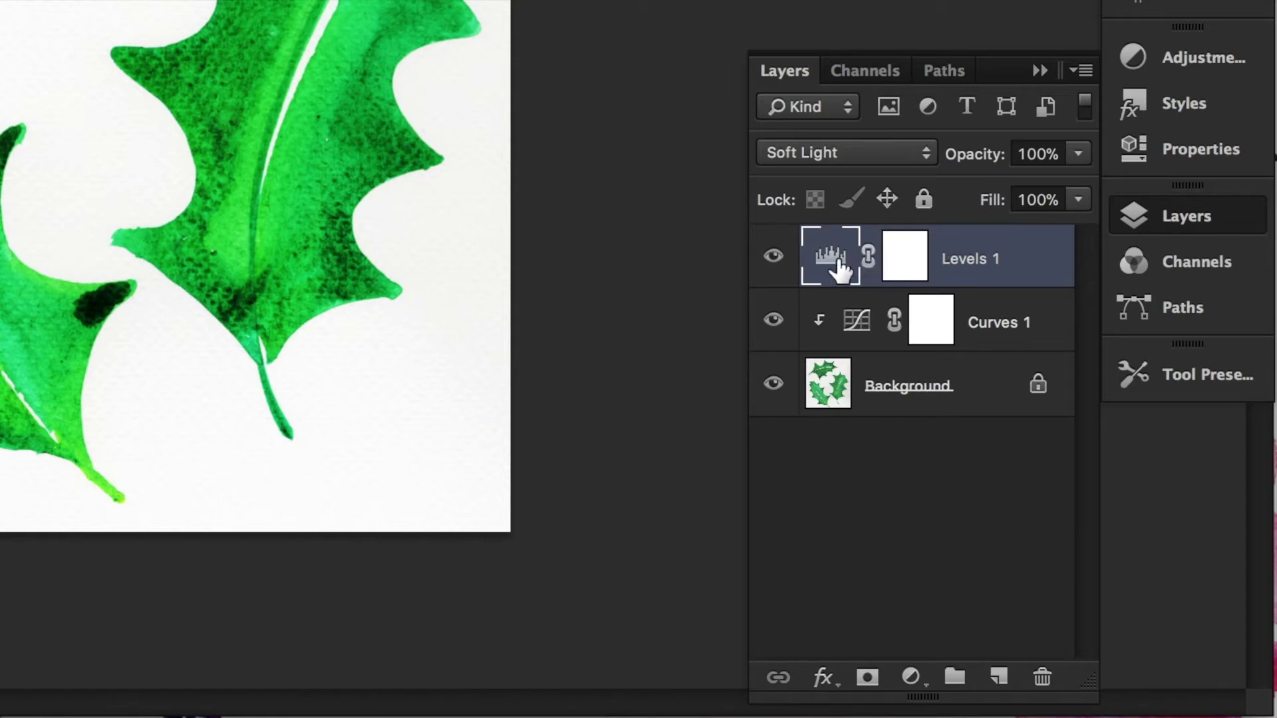
pyautogui.click(1078, 155)
pyautogui.moveTo(1075, 187); pyautogui.dragTo(976, 189)
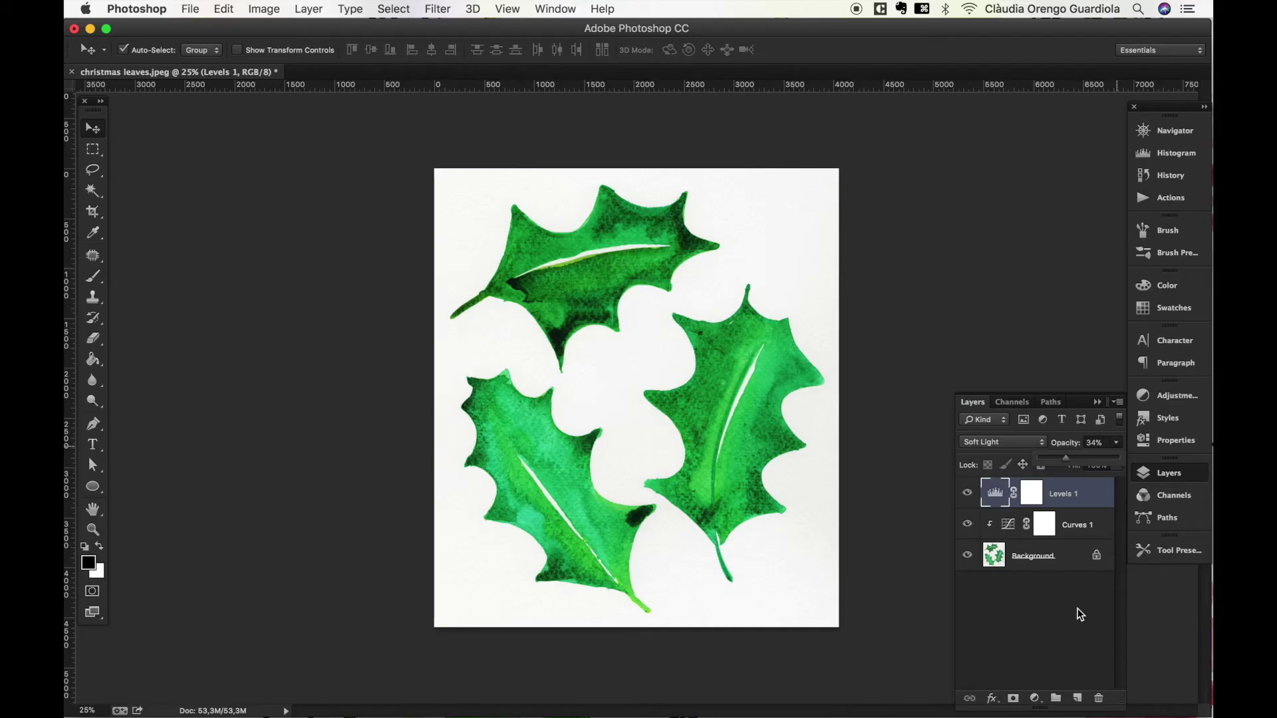
pyautogui.click(1000, 491)
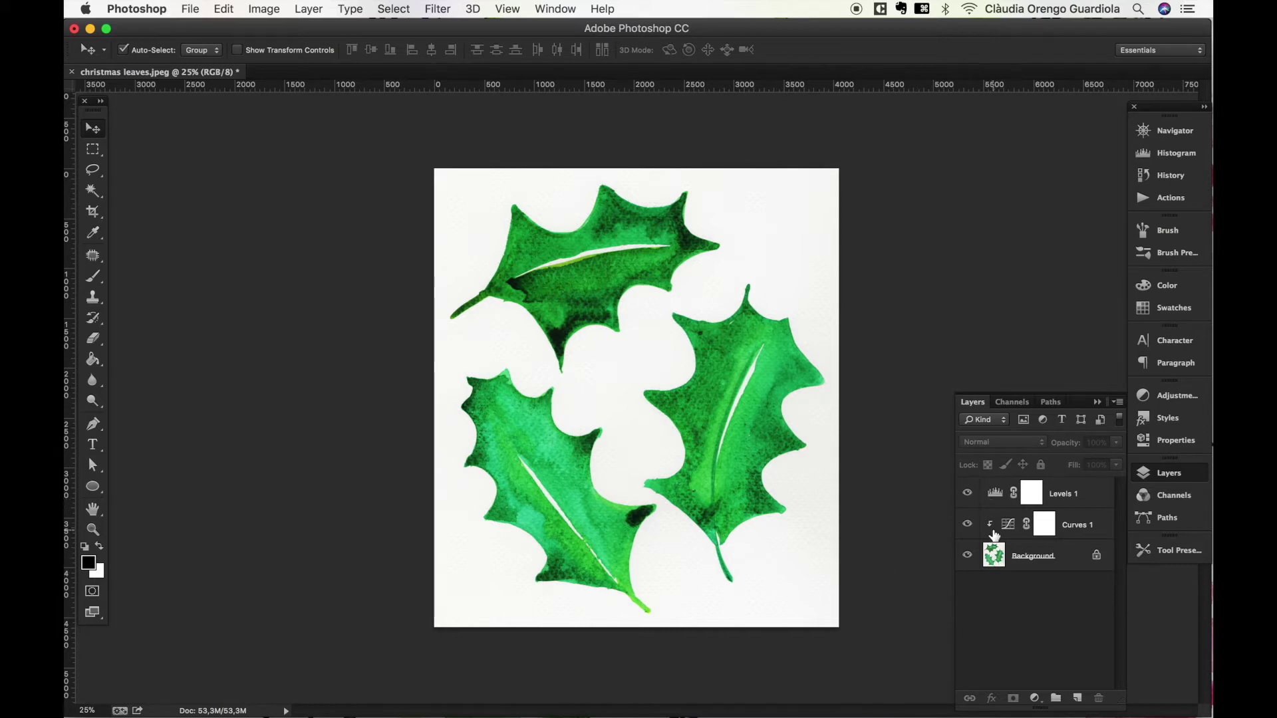
# - Select Levels 1, Curves 1 and Background together and merge them with Cmd+E
pyautogui.click(999, 555)
pyautogui.keyDown('shift'); pyautogui.click(995, 493); pyautogui.keyUp('shift')
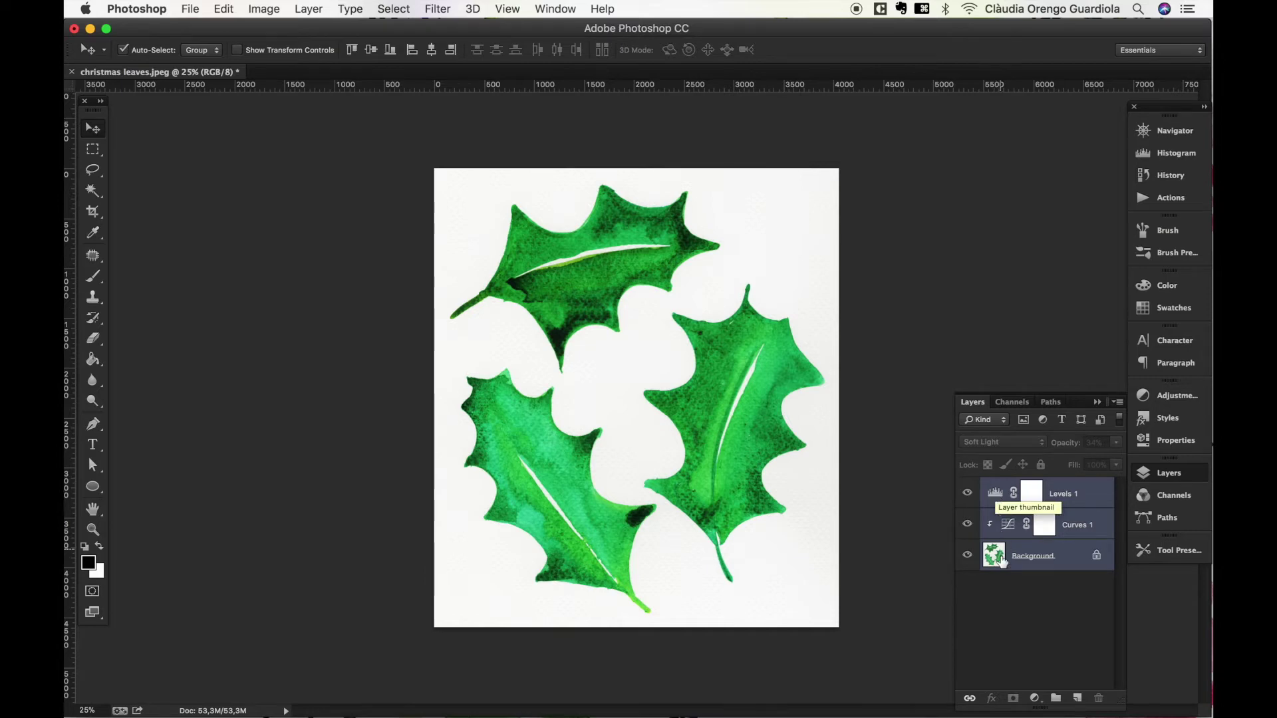
pyautogui.click(997, 556)
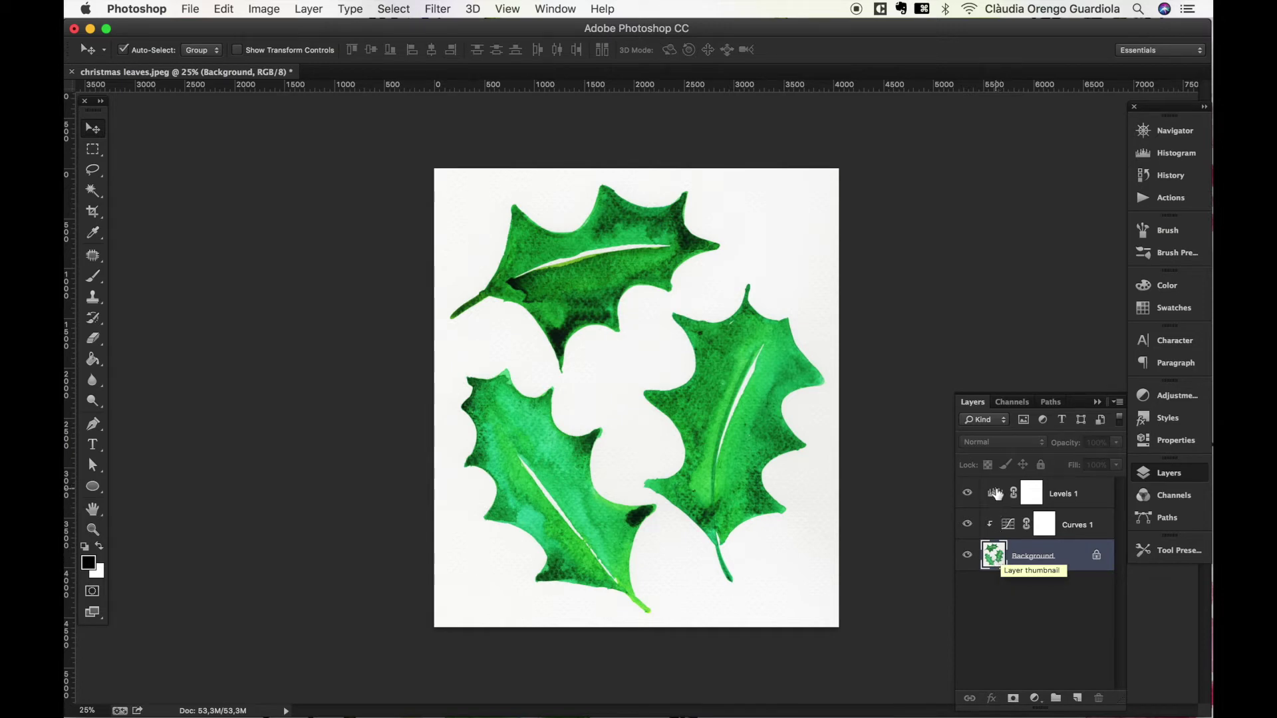
pyautogui.keyDown('shift'); pyautogui.click(994, 493); pyautogui.keyUp('shift')
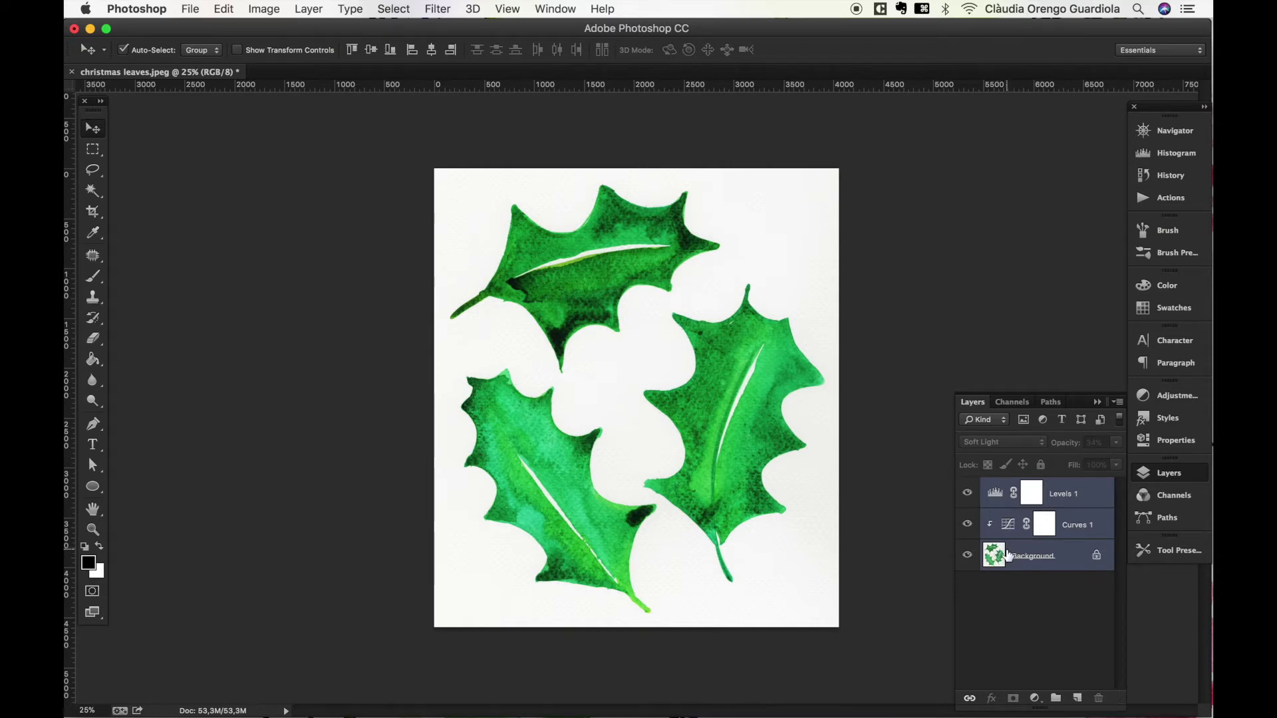
pyautogui.press('super+e')
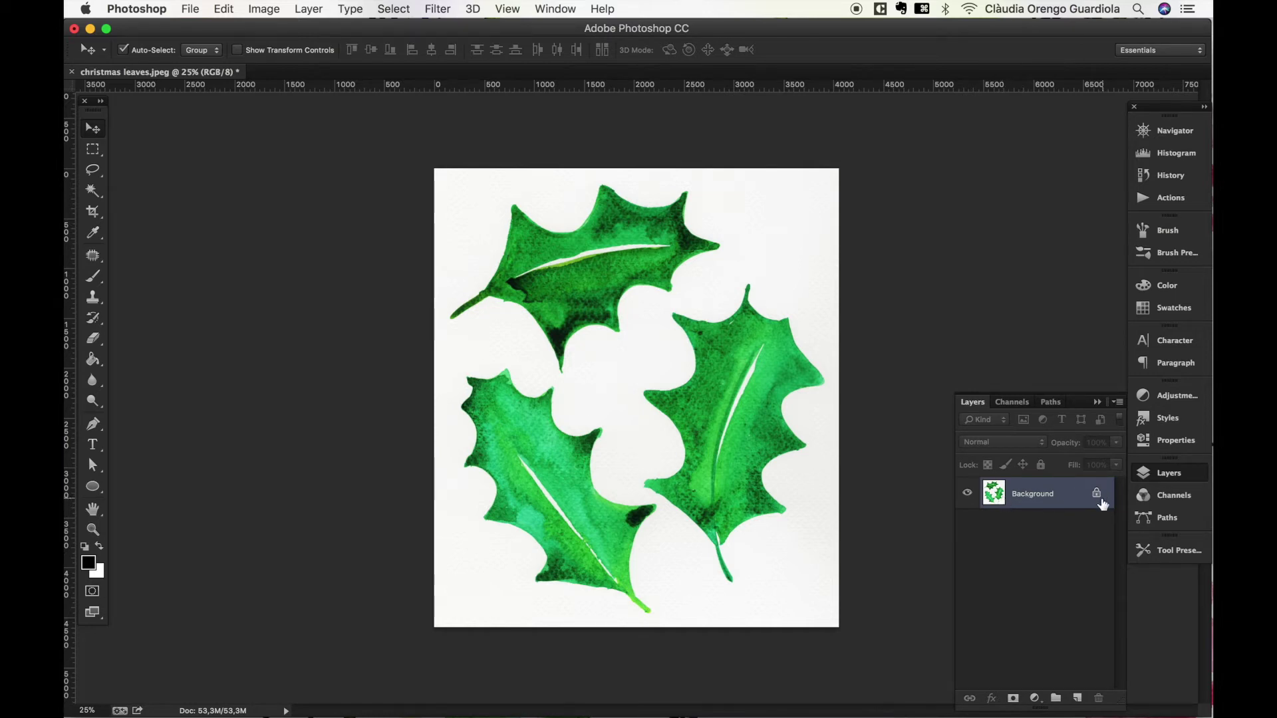
# - Convert the locked Background into an unlocked regular layer named Layer 0
pyautogui.doubleClick(1009, 504)
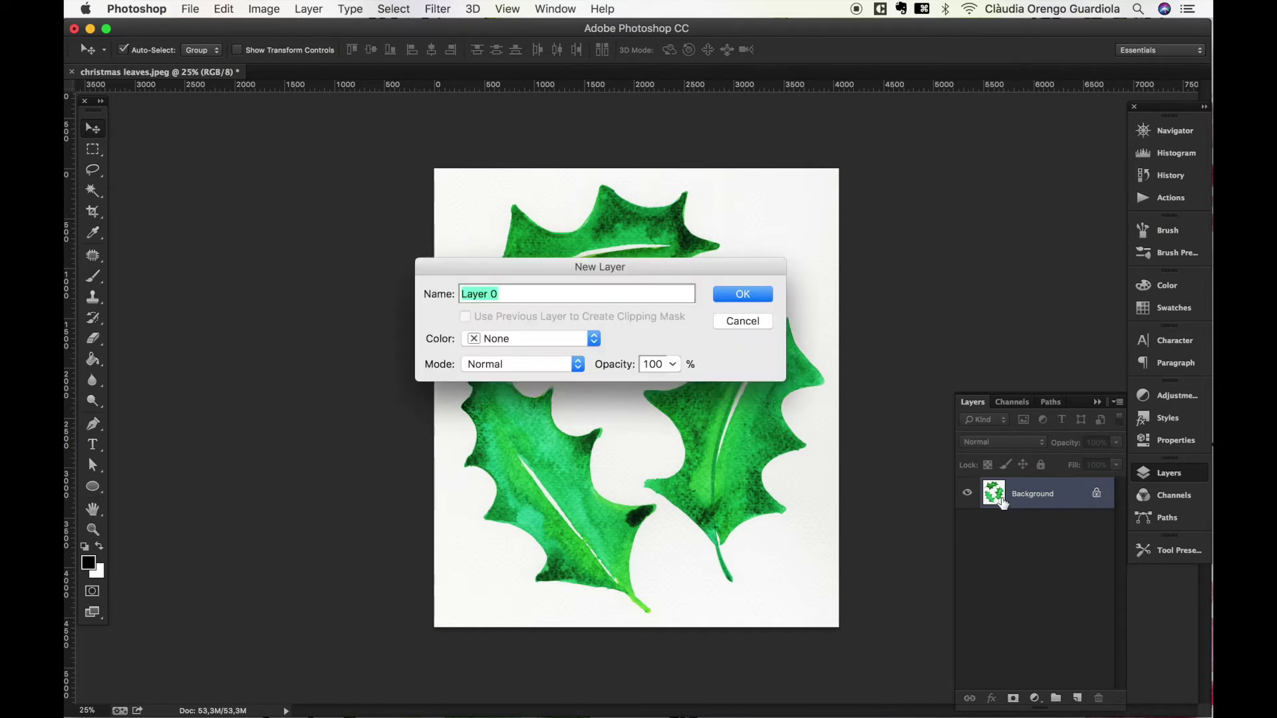
pyautogui.click(724, 303)
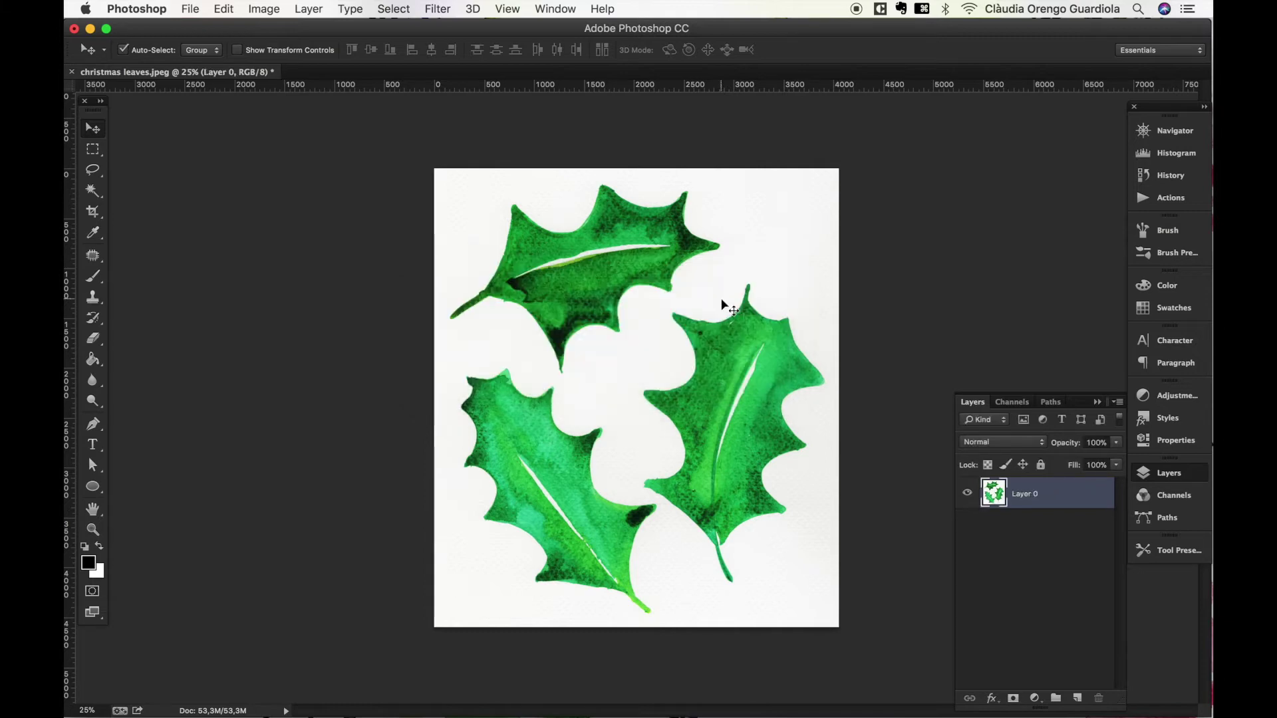
# - Pick the Quick Selection/Magic Wand toolbar slot and show its tool flyout
pyautogui.click(102, 201)
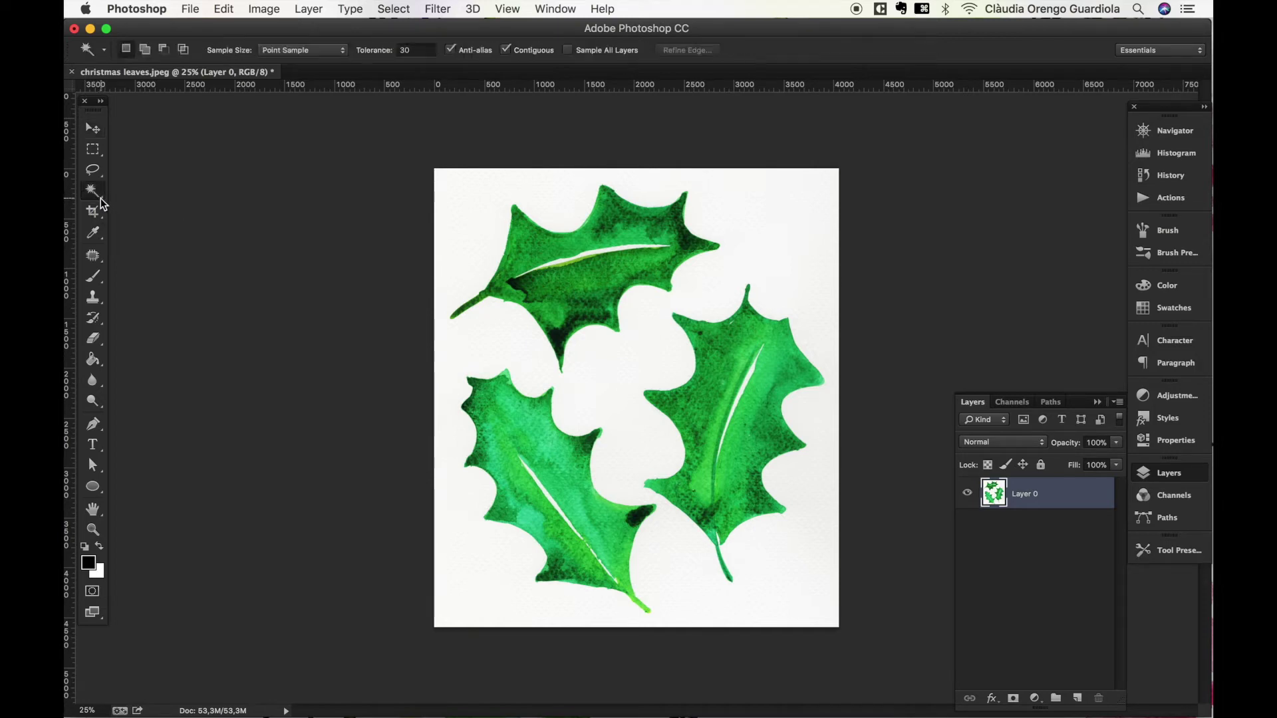
pyautogui.click(104, 203)
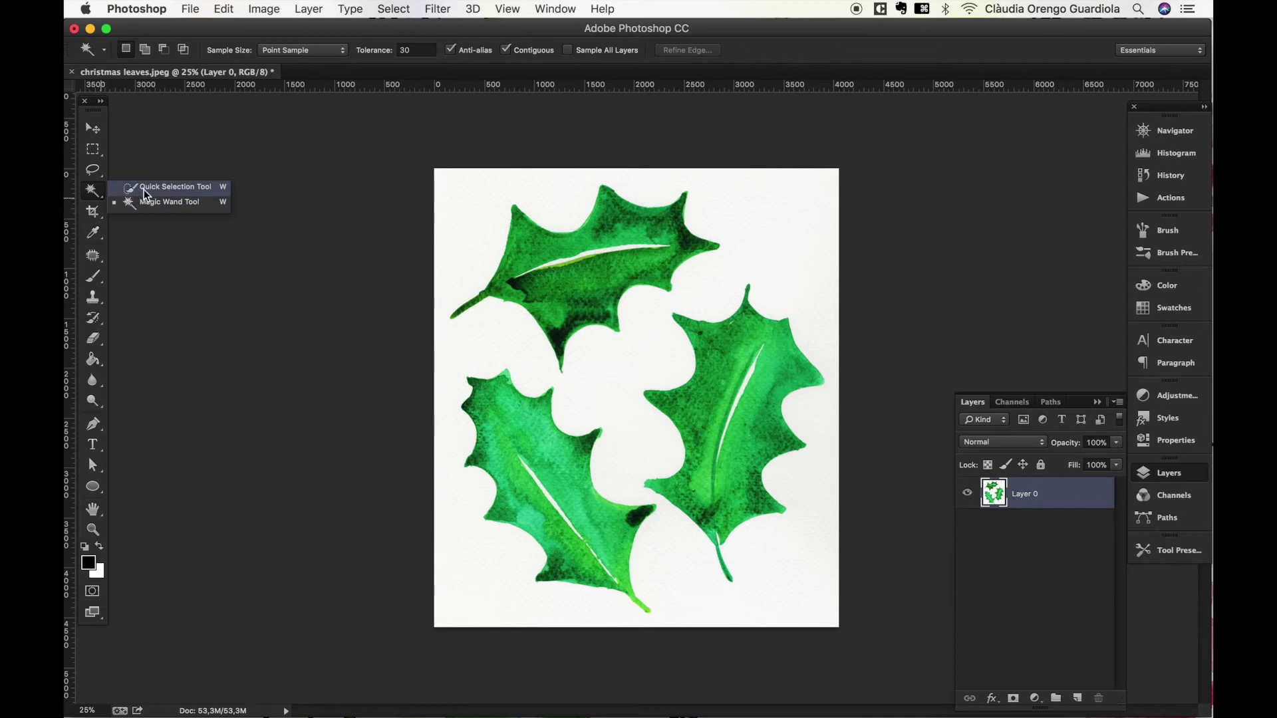
# - Choose the Magic Wand Tool and set it to New selection mode
pyautogui.click(171, 209)
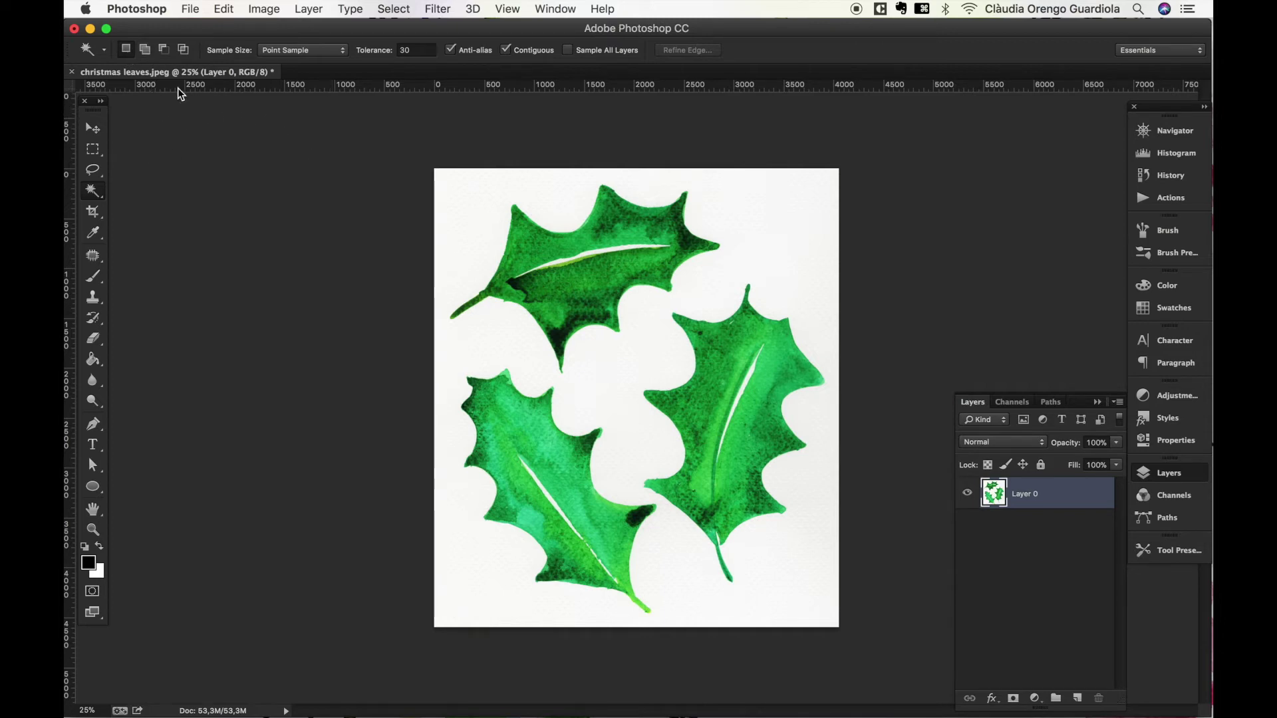
pyautogui.click(145, 59)
pyautogui.click(130, 53)
# - Zoom in and scroll the view to show the holly leaves larger
pyautogui.press('super+space')
pyautogui.moveTo(461, 200); pyautogui.dragTo(527, 304)
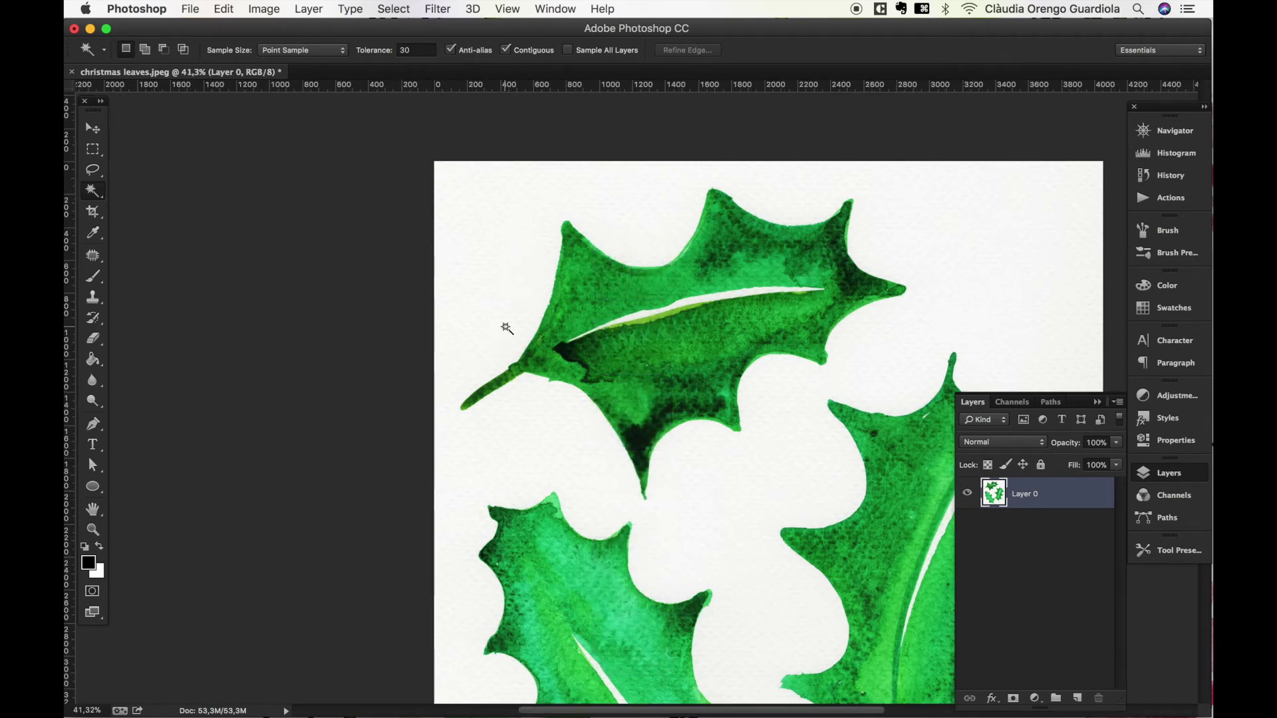
pyautogui.hscroll(5, 593, 400)
pyautogui.scroll(-2, 592, 400)
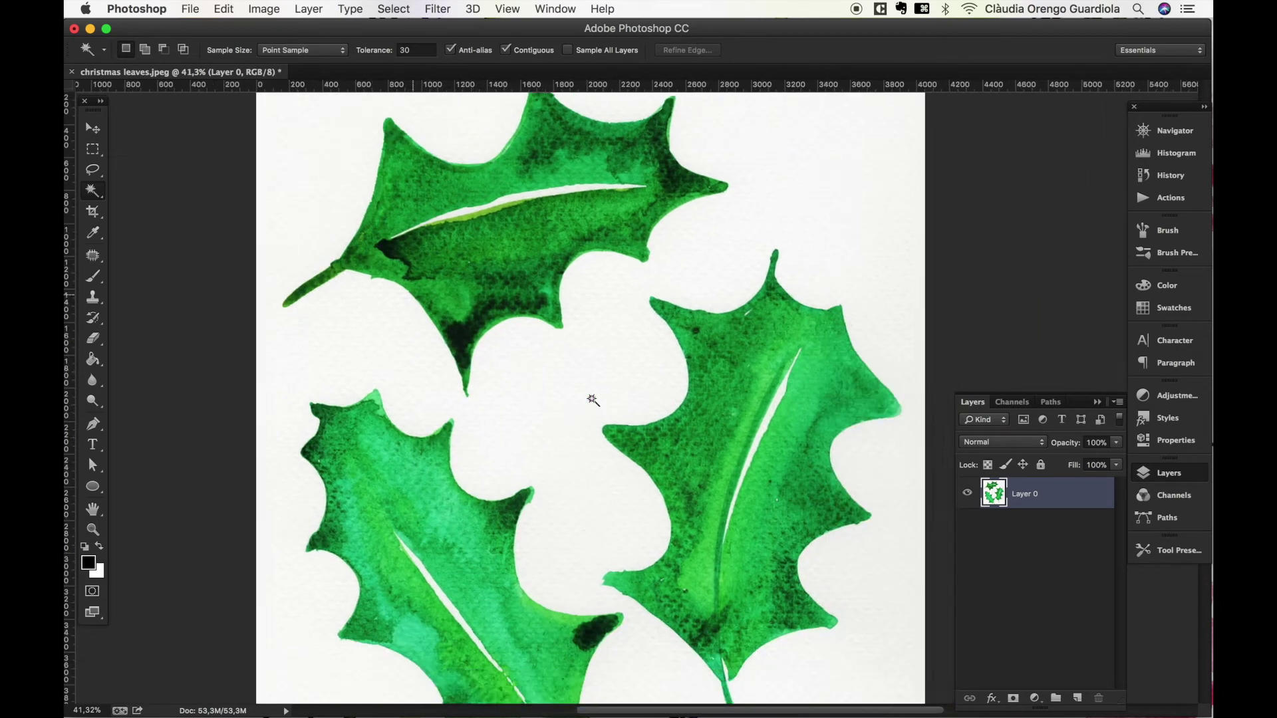
pyautogui.scroll(2, 593, 400)
pyautogui.hscroll(1, 592, 399)
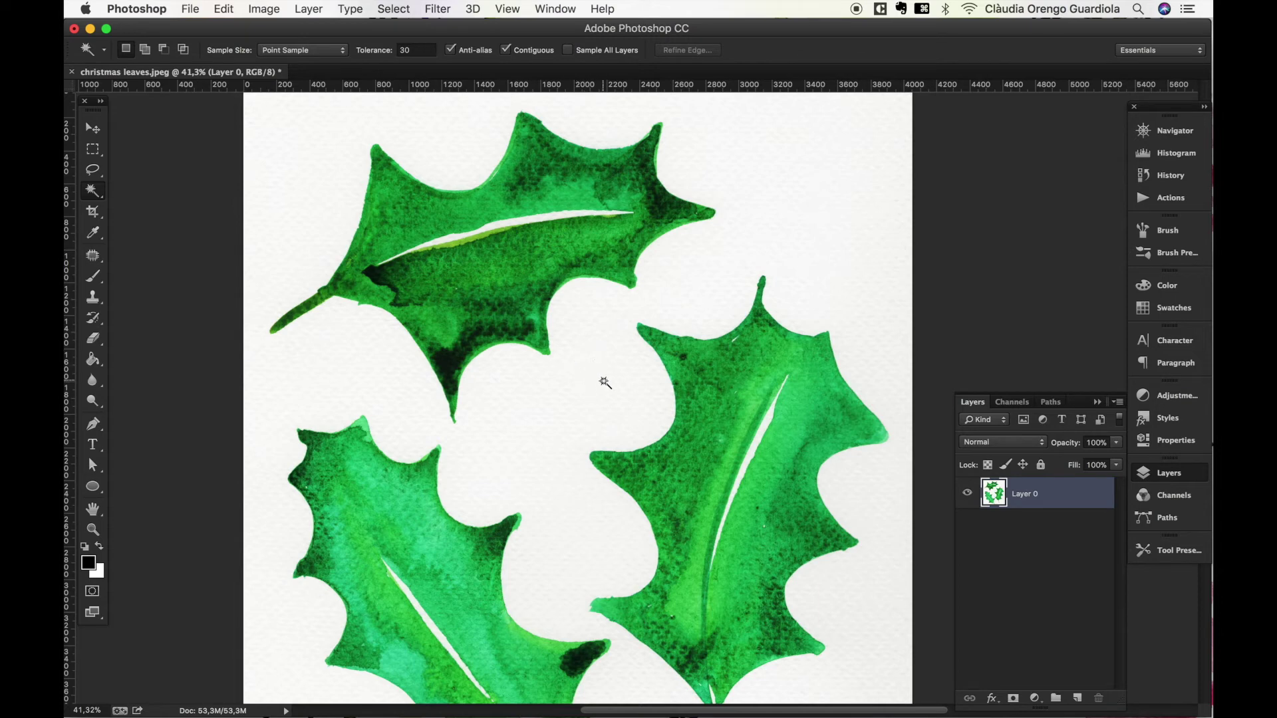
# - Magic Wand the white paper around the leaves, then switch to Add to selection mode
pyautogui.click(604, 381)
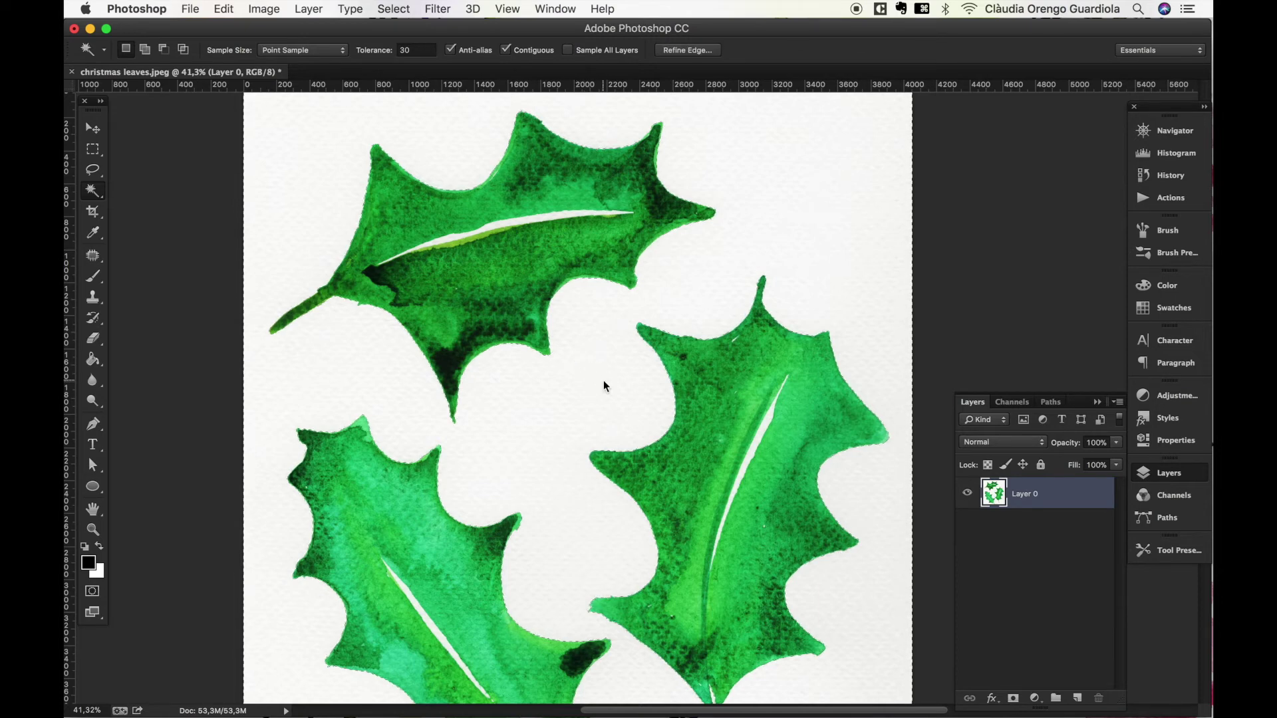
pyautogui.click(145, 47)
pyautogui.scroll(-5, 509, 522)
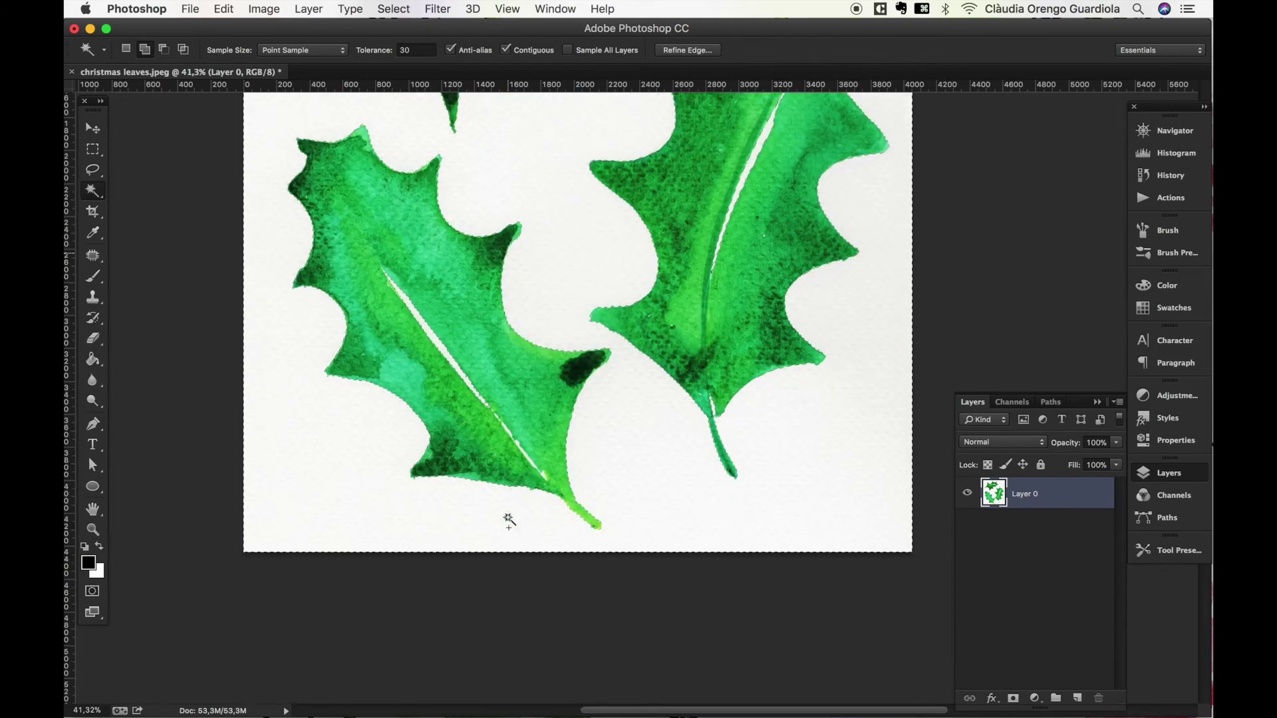
pyautogui.scroll(2, 521, 512)
pyautogui.scroll(1, 521, 511)
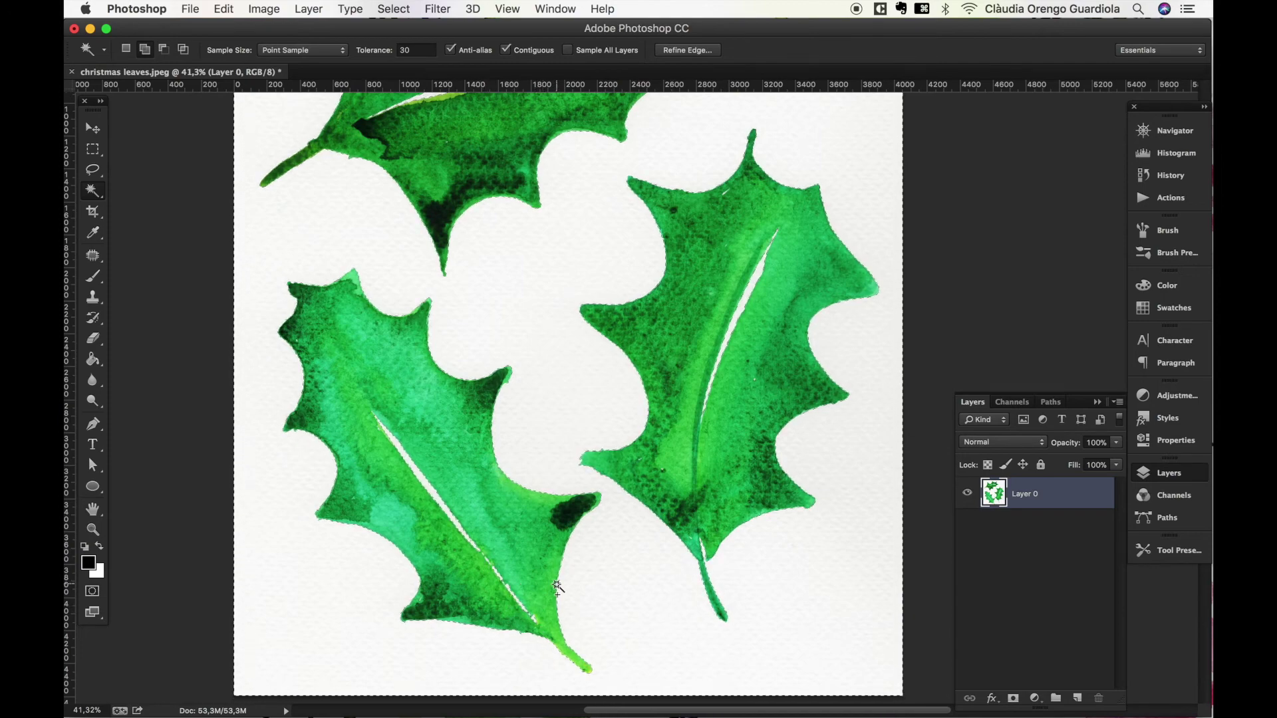
pyautogui.scroll(5, 614, 507)
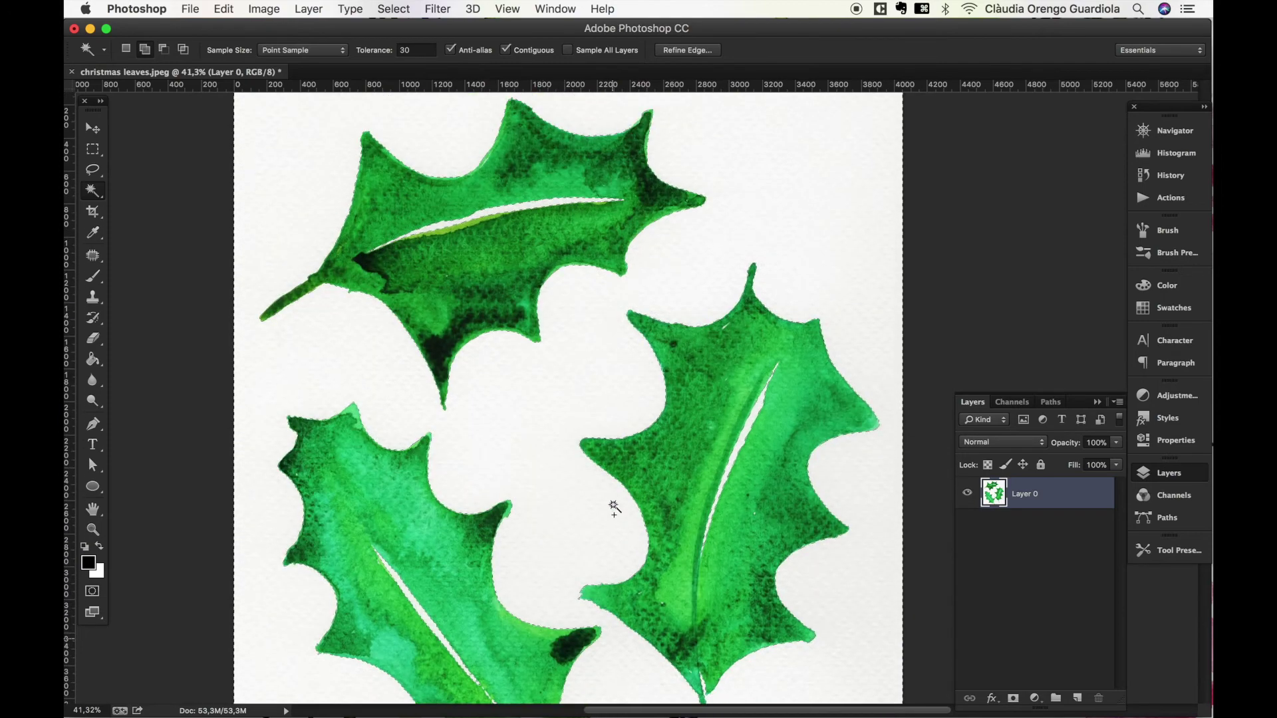
# - Undo the trial deletion to restore the white paper, then deselect everything
pyautogui.scroll(-1, 614, 507)
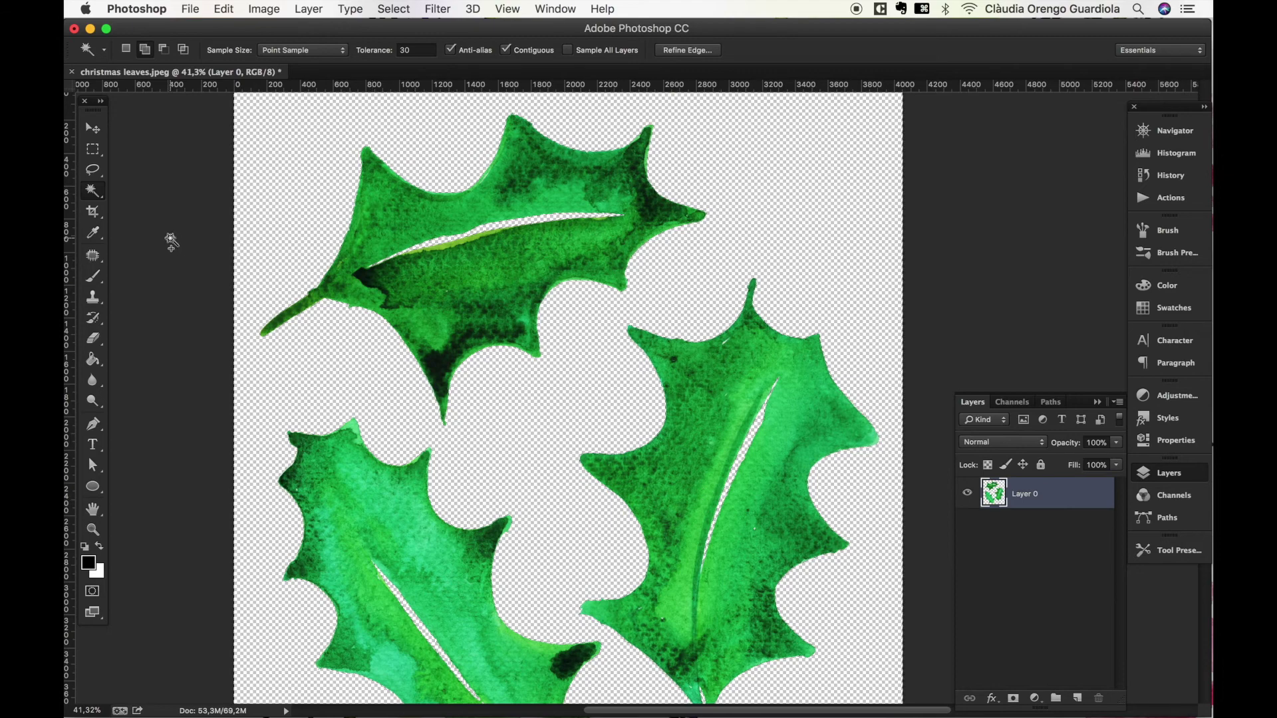
pyautogui.press('super+d')
pyautogui.press('super+z')
pyautogui.press('alt+super+z')
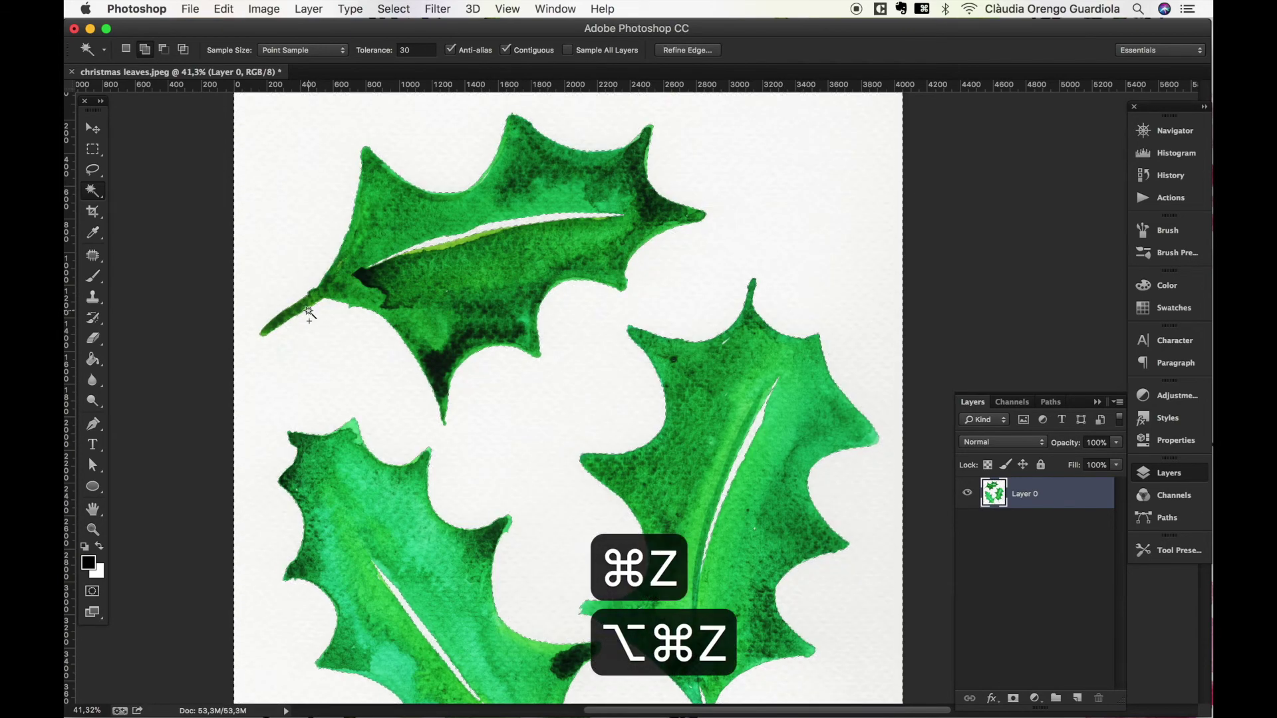
pyautogui.press('super+d')
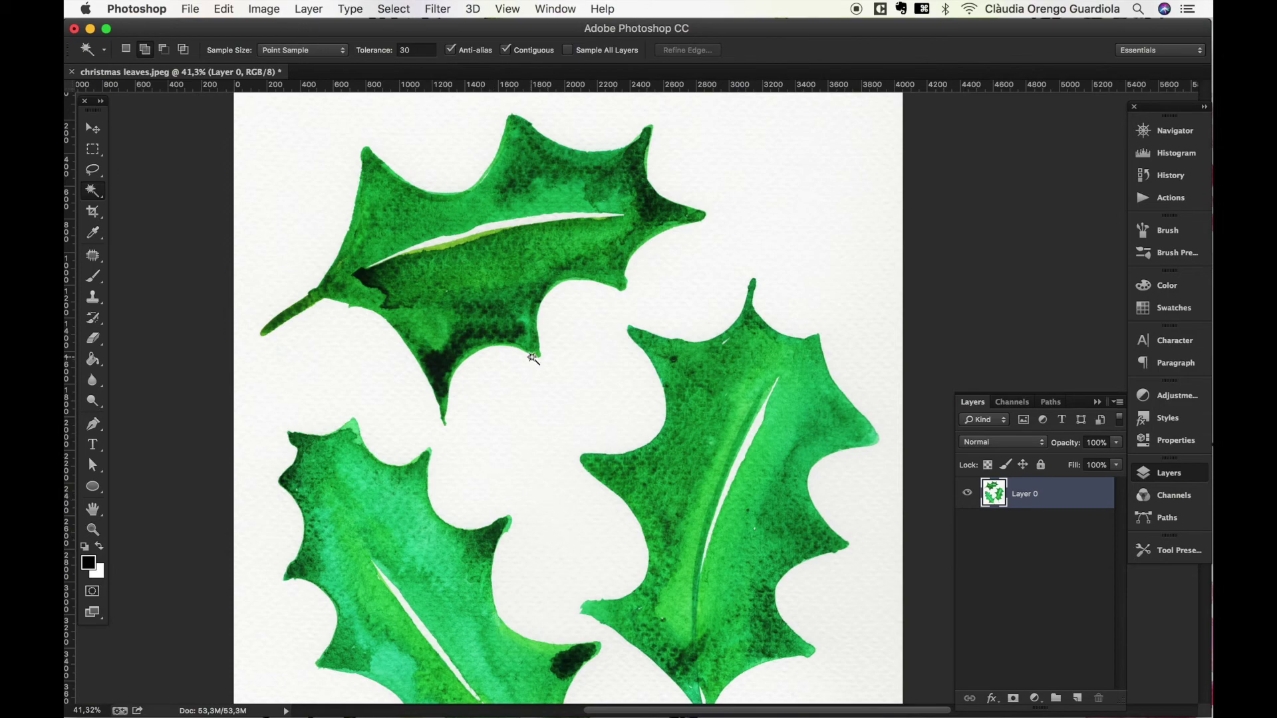
# - Sample the white paper in Color Range and adjust Fuzziness to 116 for a clean mask
pyautogui.click(394, 9)
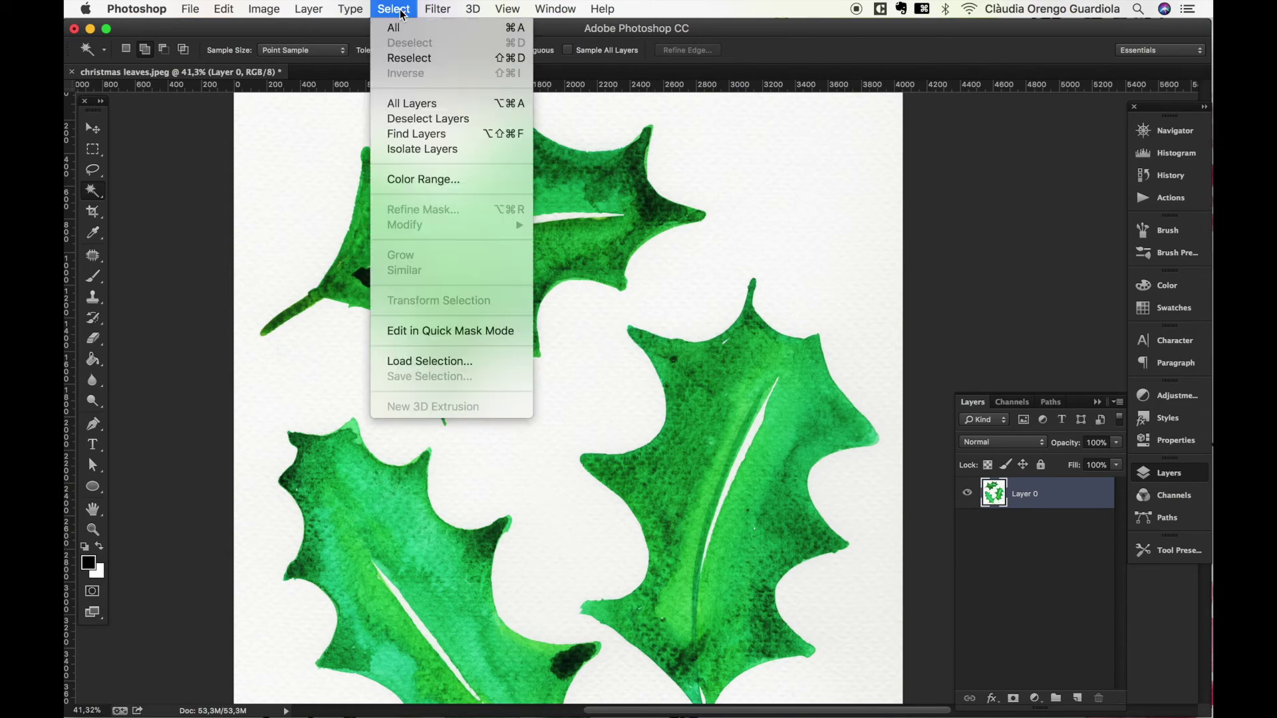
pyautogui.click(430, 181)
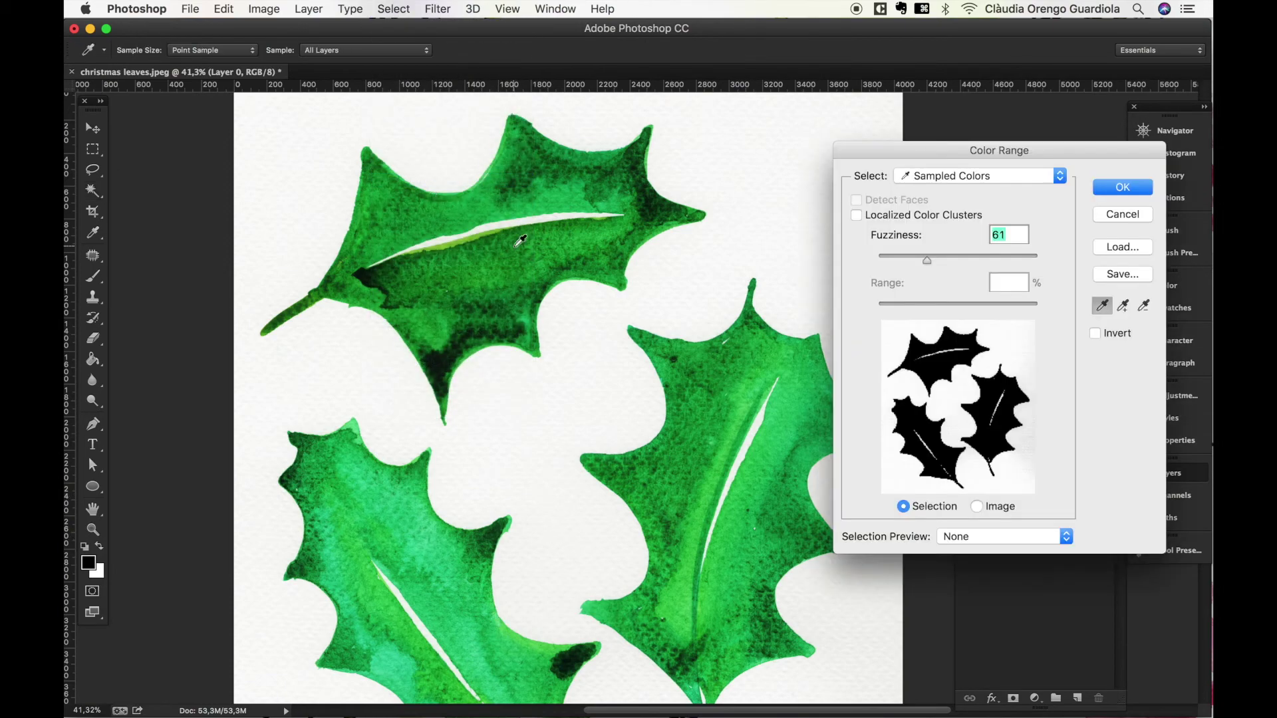
pyautogui.click(580, 366)
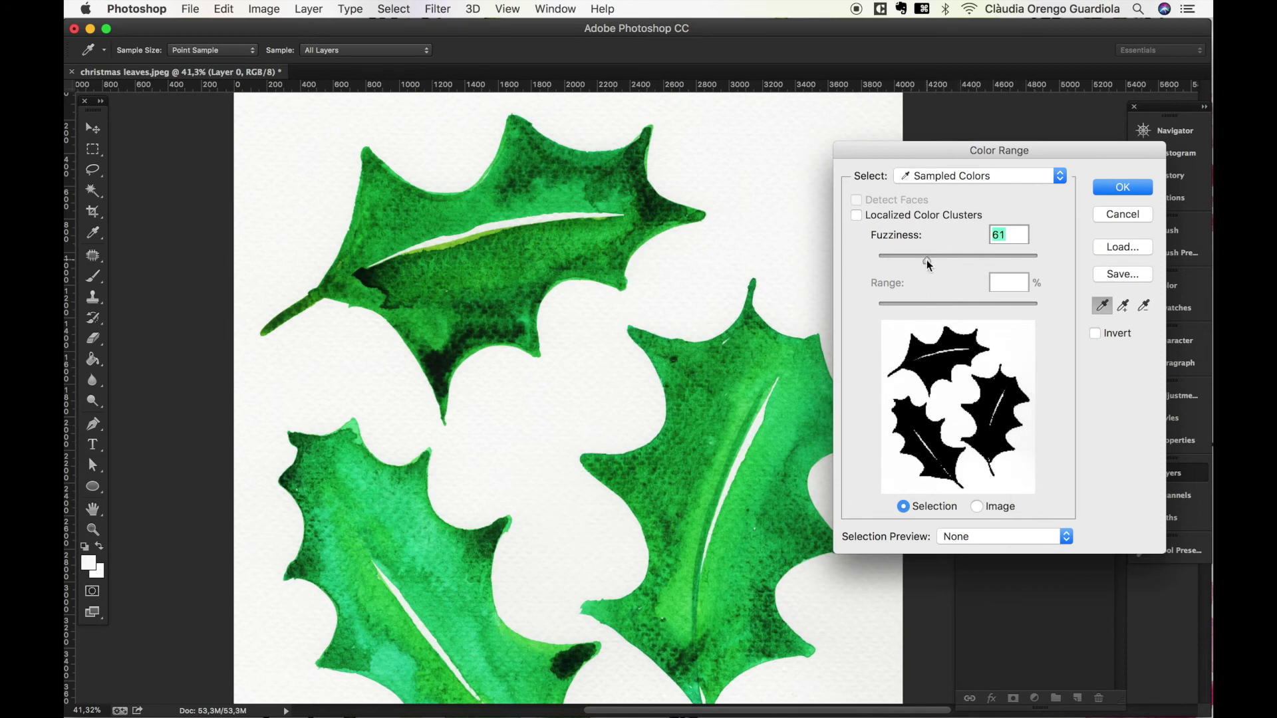
pyautogui.moveTo(926, 259); pyautogui.dragTo(889, 258)
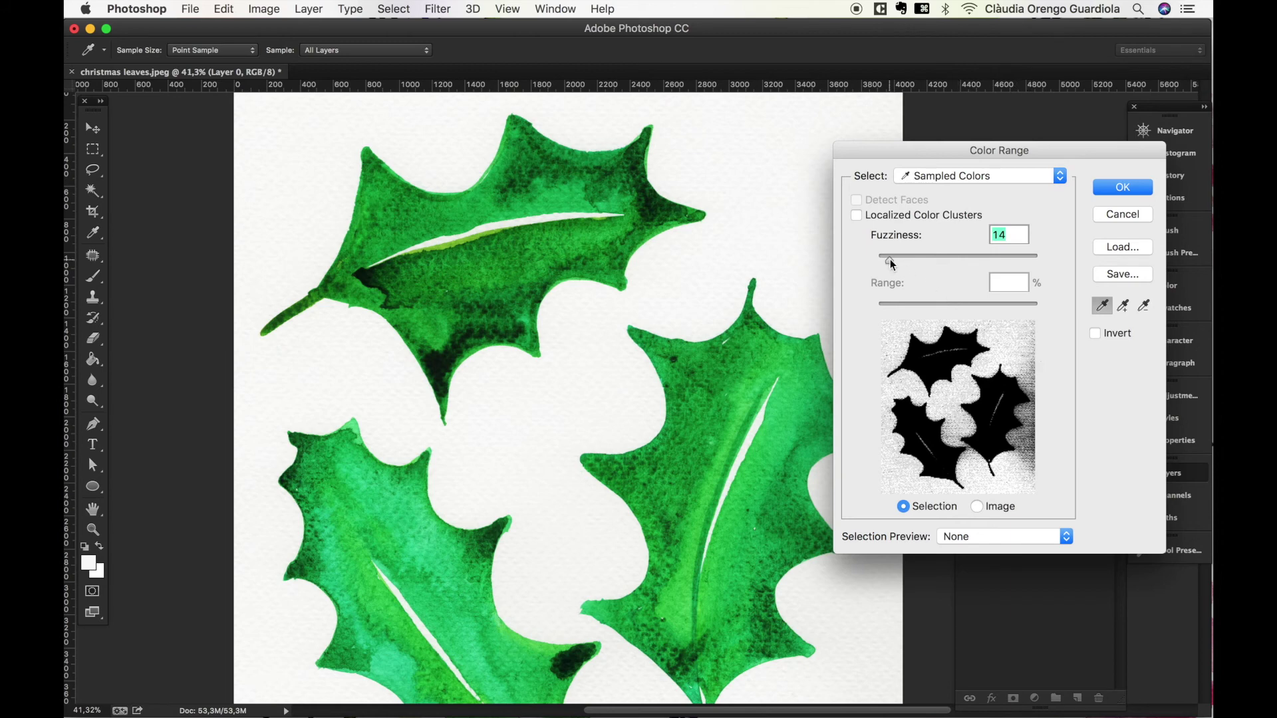
pyautogui.moveTo(889, 258); pyautogui.dragTo(965, 261)
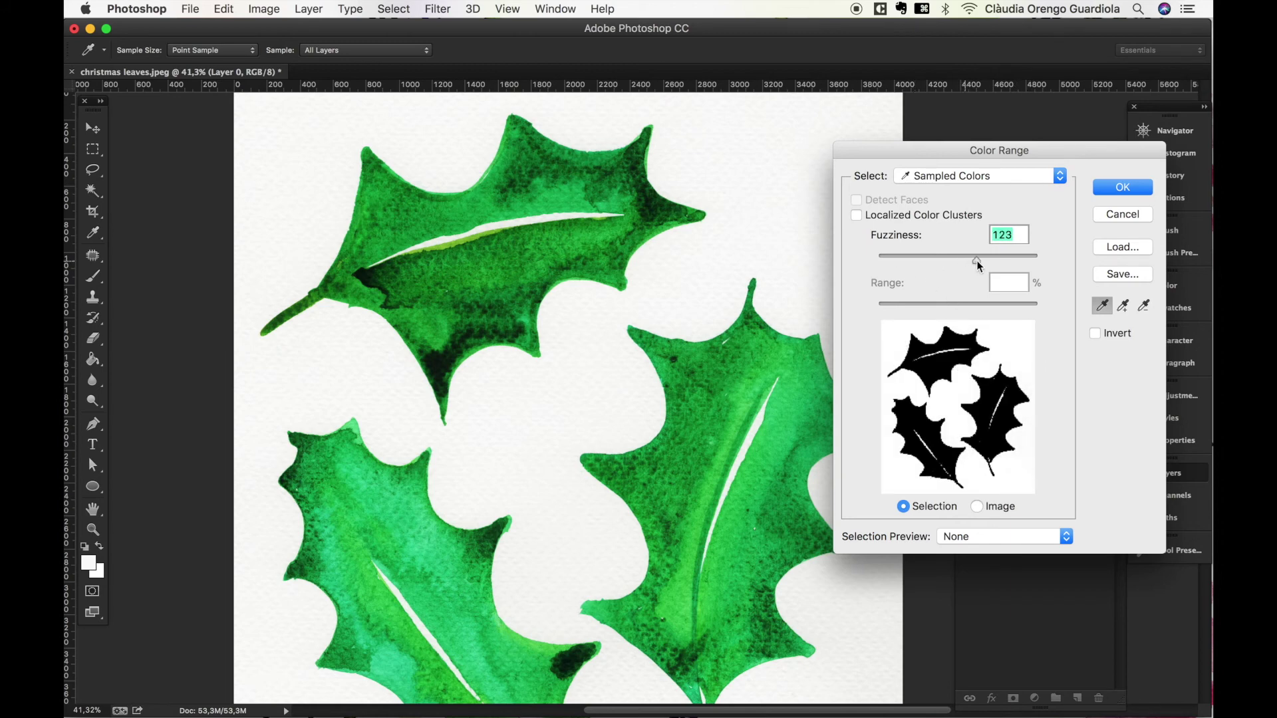
pyautogui.moveTo(971, 261); pyautogui.dragTo(970, 260)
# - Accept the Color Range selection, delete the white paper from Layer 0, and deselect
pyautogui.press('Return')
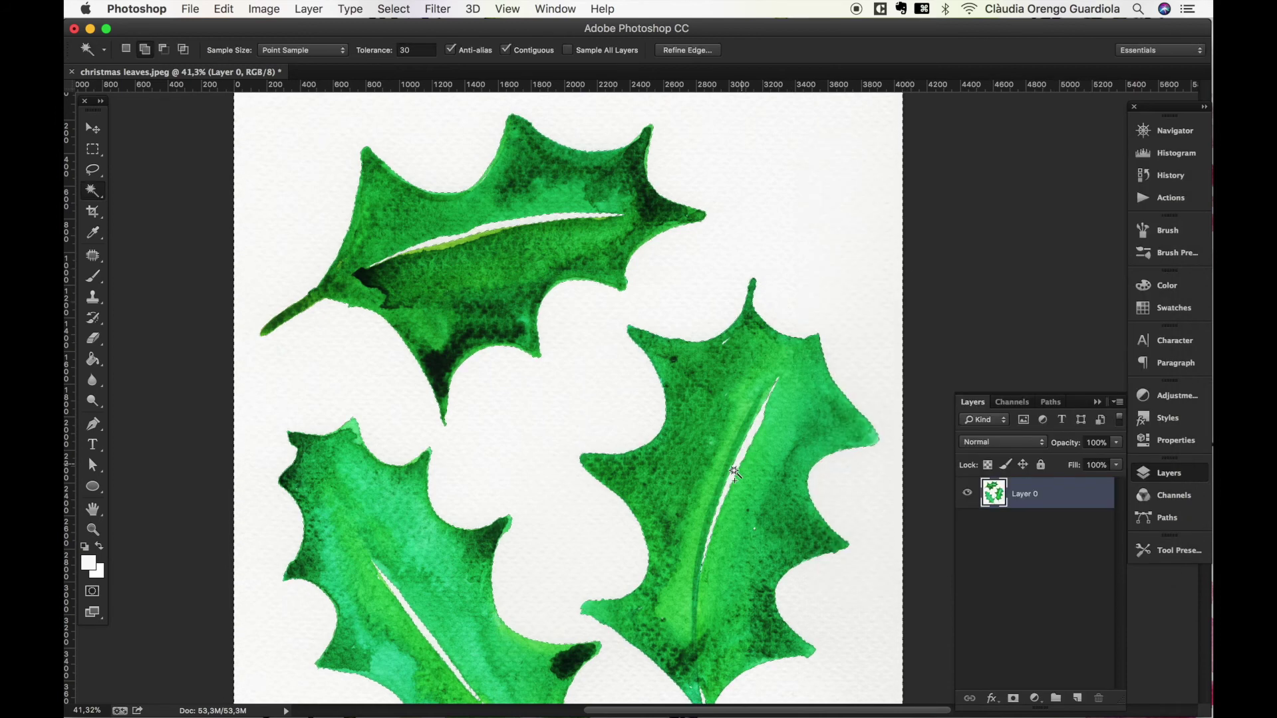
pyautogui.scroll(-2, 591, 612)
pyautogui.scroll(-4, 591, 612)
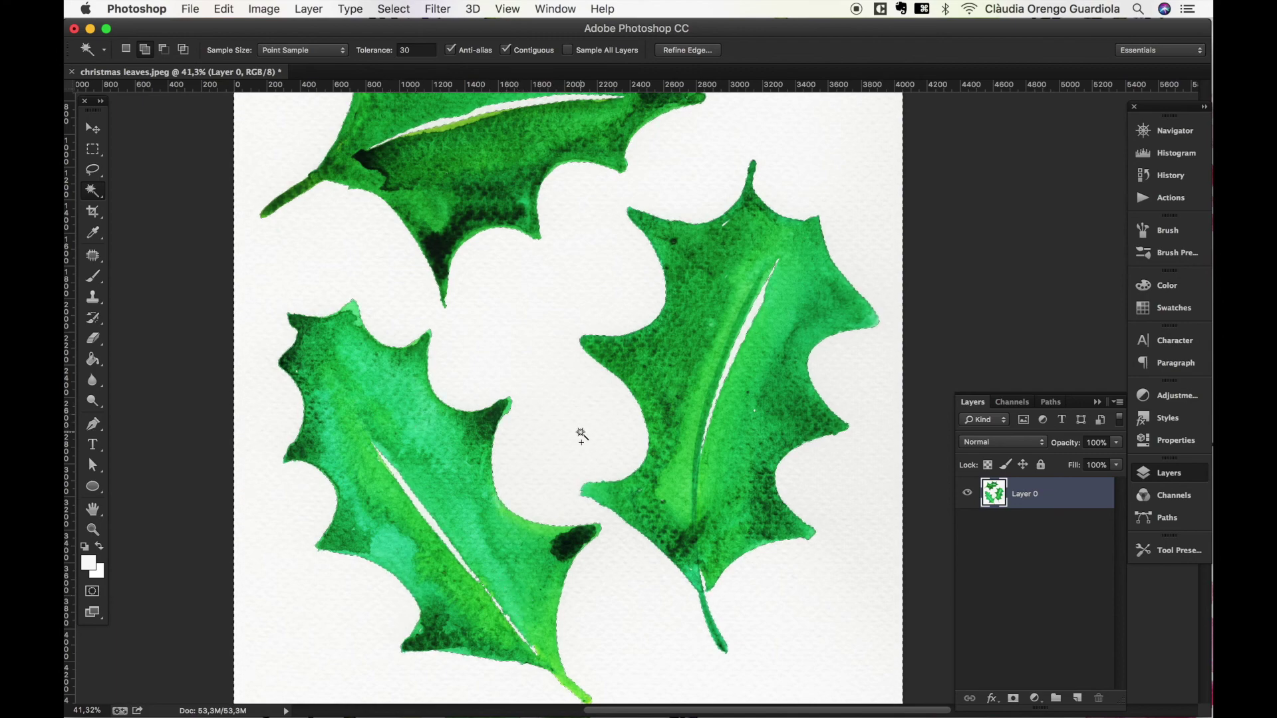
pyautogui.scroll(1, 581, 436)
pyautogui.scroll(5, 582, 436)
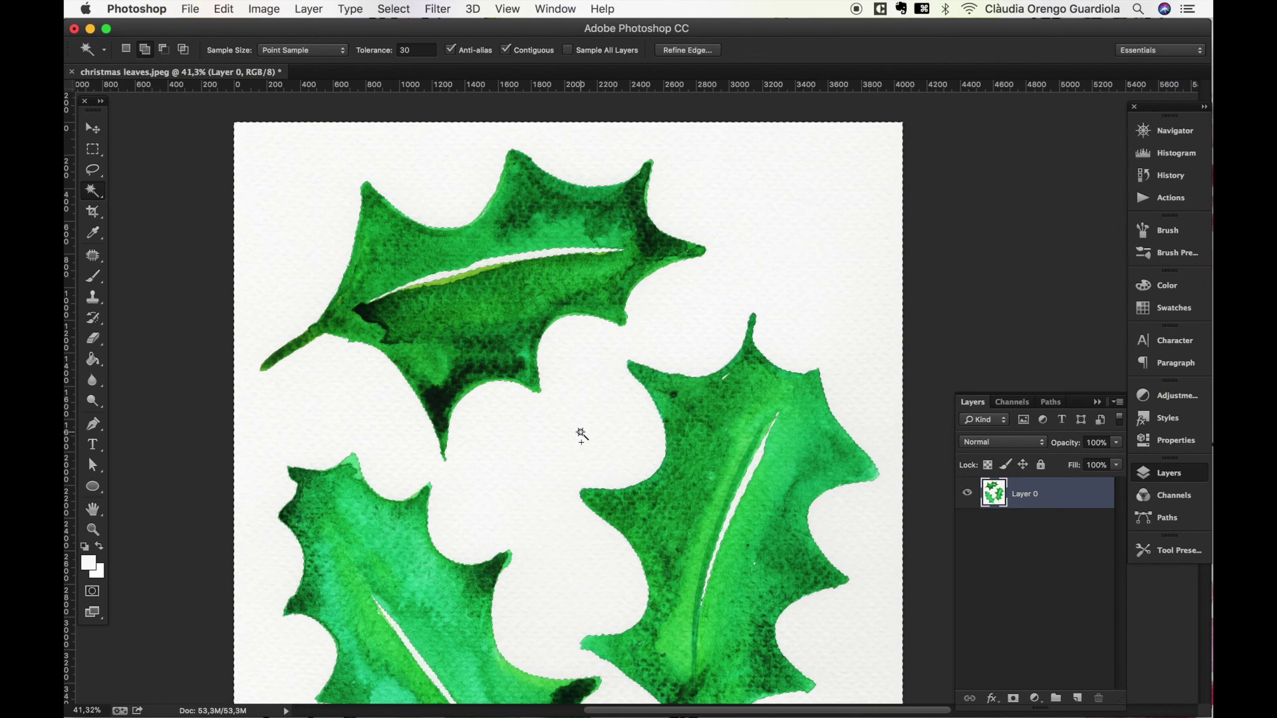
pyautogui.press('BackSpace')
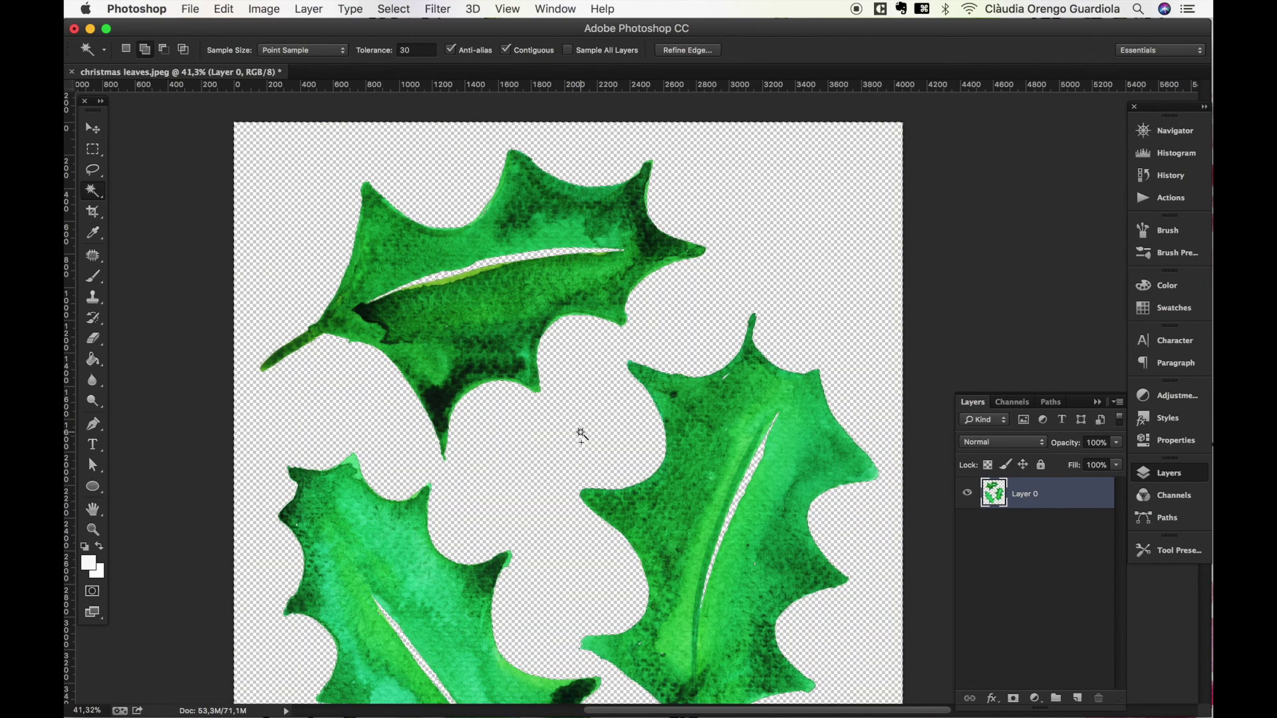
pyautogui.press('cmd+d')
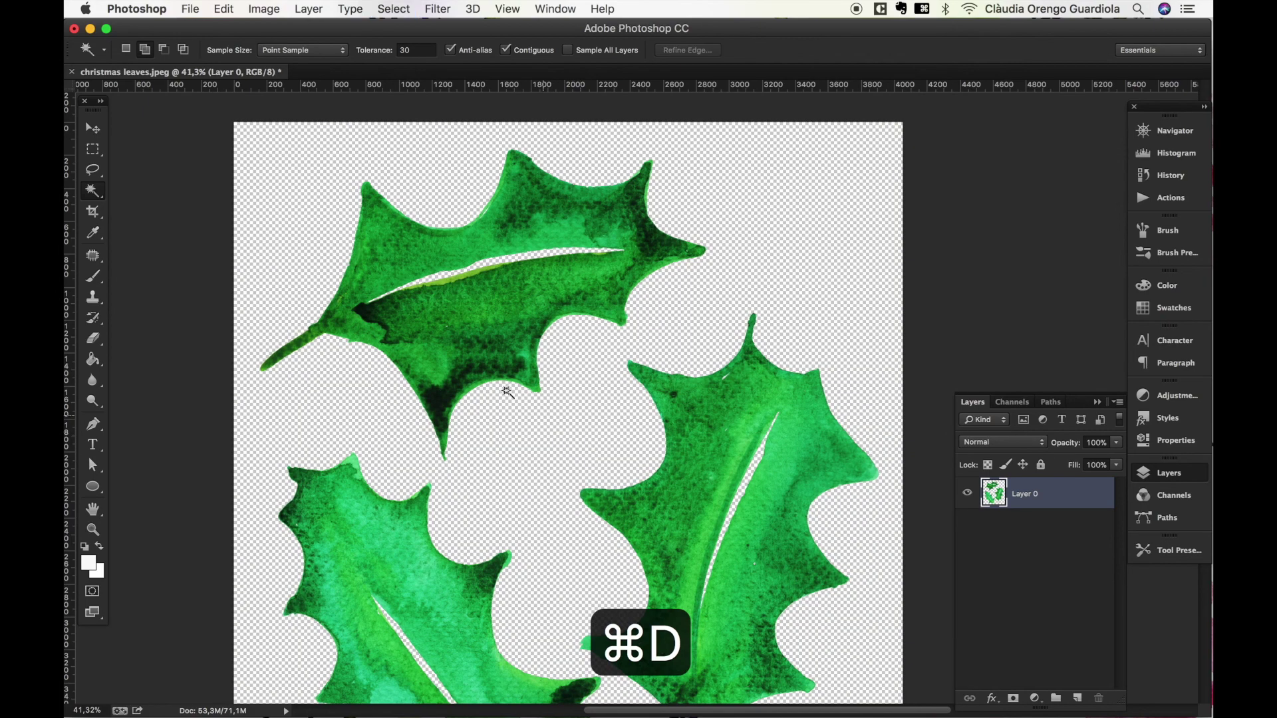